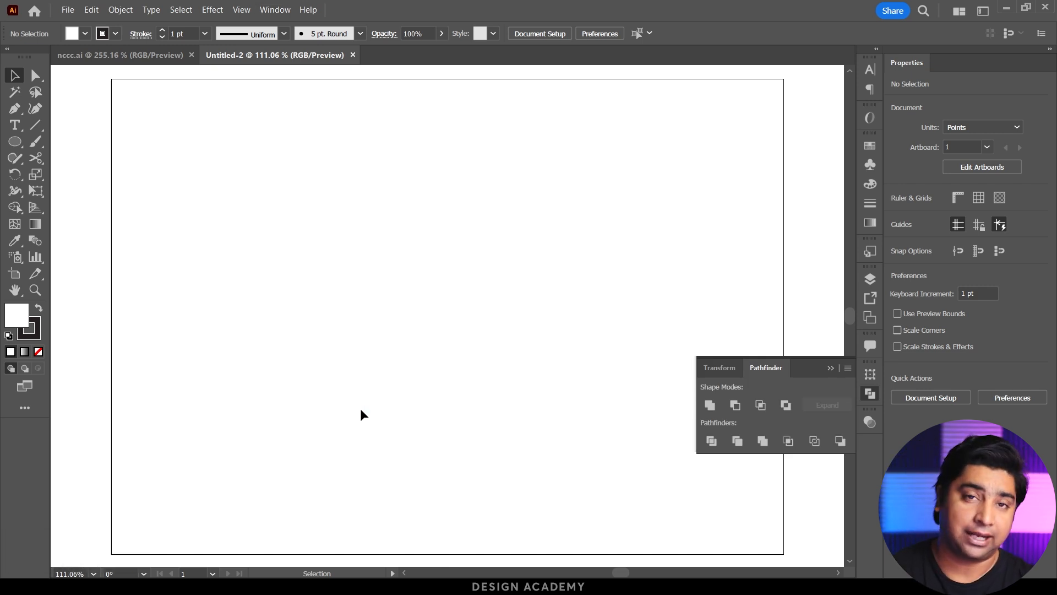
# Float the Pathfinder panel over the canvas near the artboard's upper-right corner and collapse the docked panel group.
pyautogui.moveTo(774, 370); pyautogui.dragTo(724, 85)
pyautogui.click(869, 380)
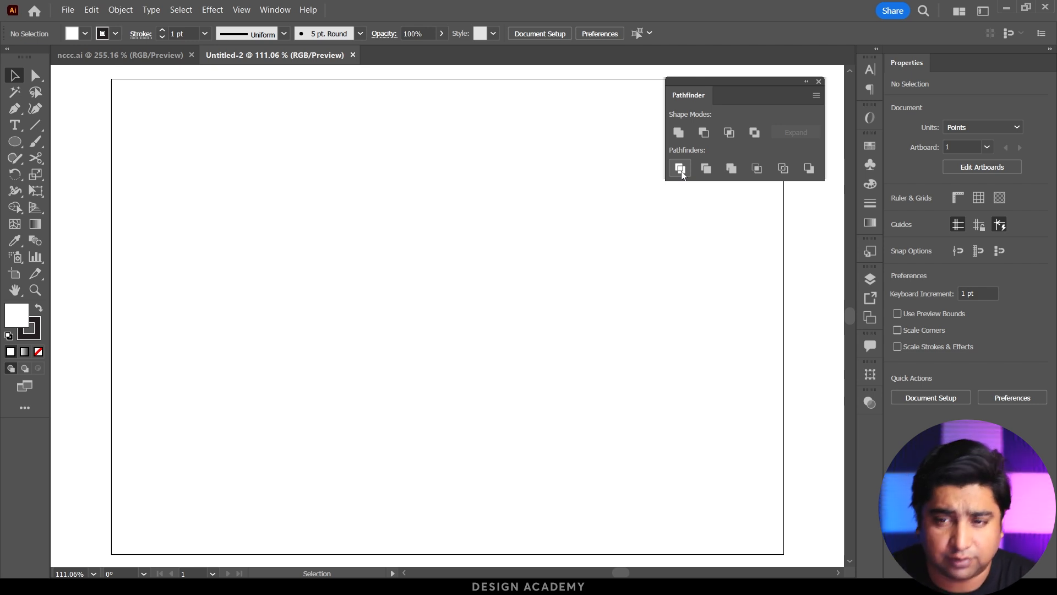
# Draw a circle about 171 pt wide in the artboard's upper-left area with a yellow fill and no stroke.
pyautogui.moveTo(21, 144); pyautogui.dragTo(77, 174)
pyautogui.moveTo(204, 194); pyautogui.dragTo(340, 297)
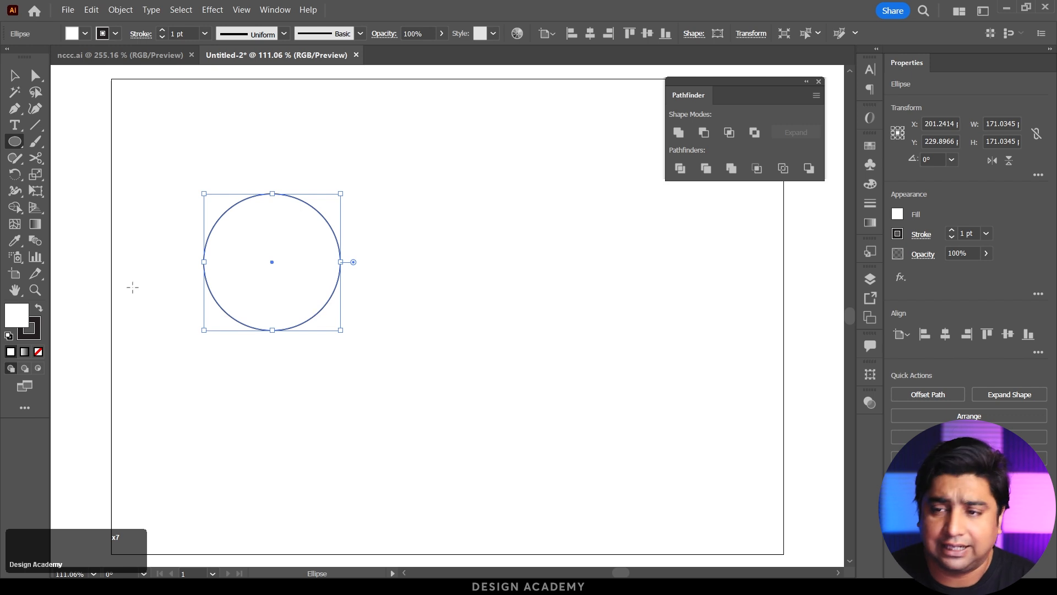
pyautogui.click(870, 146)
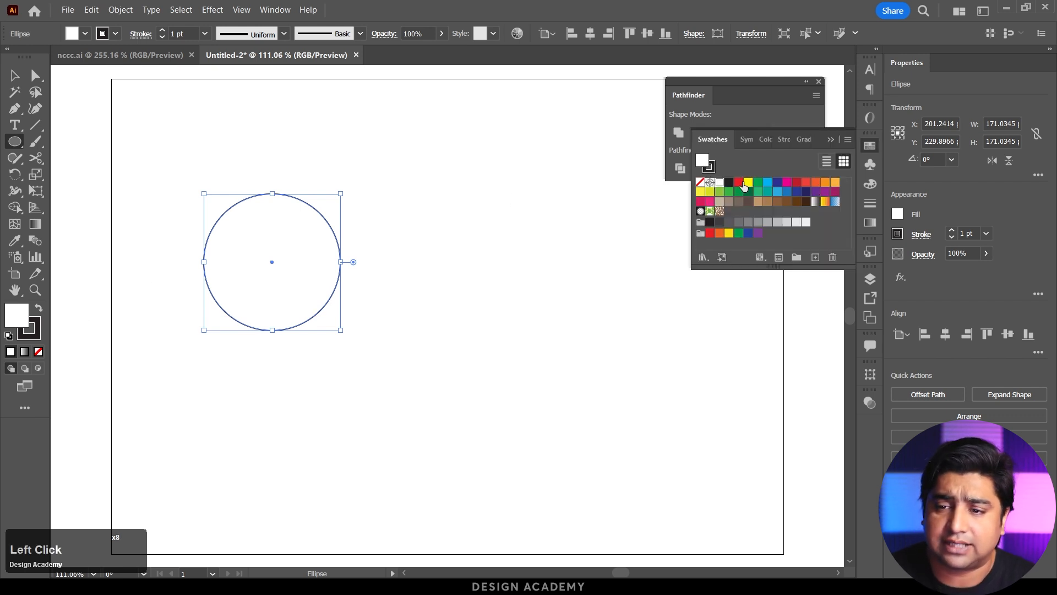
pyautogui.click(748, 182)
pyautogui.click(708, 166)
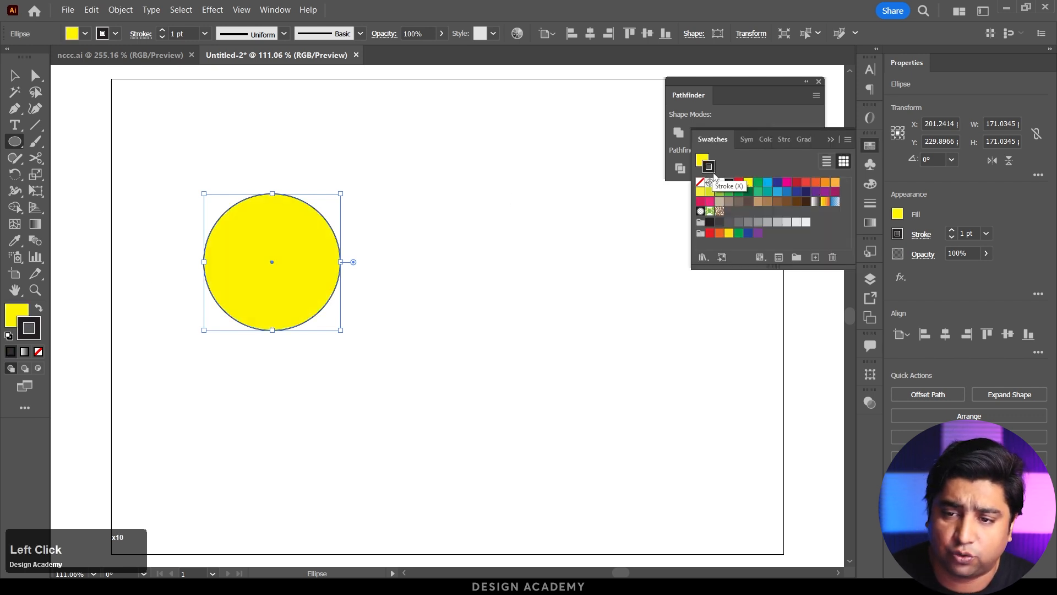
pyautogui.click(700, 183)
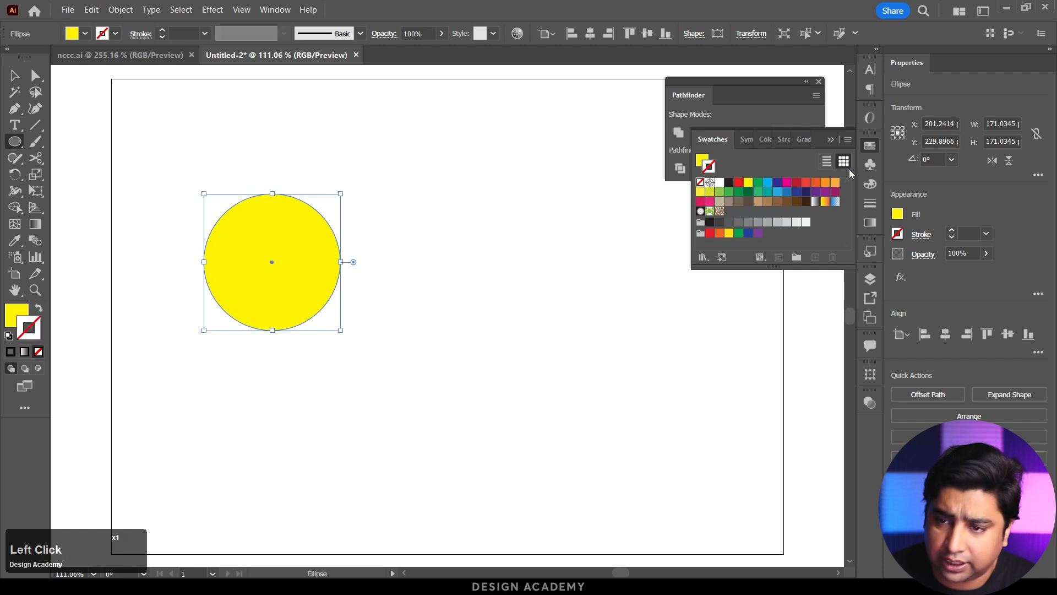
pyautogui.click(870, 146)
# Draw a square about 119 pt wide just right of the yellow circle and fill it red.
pyautogui.click(15, 141)
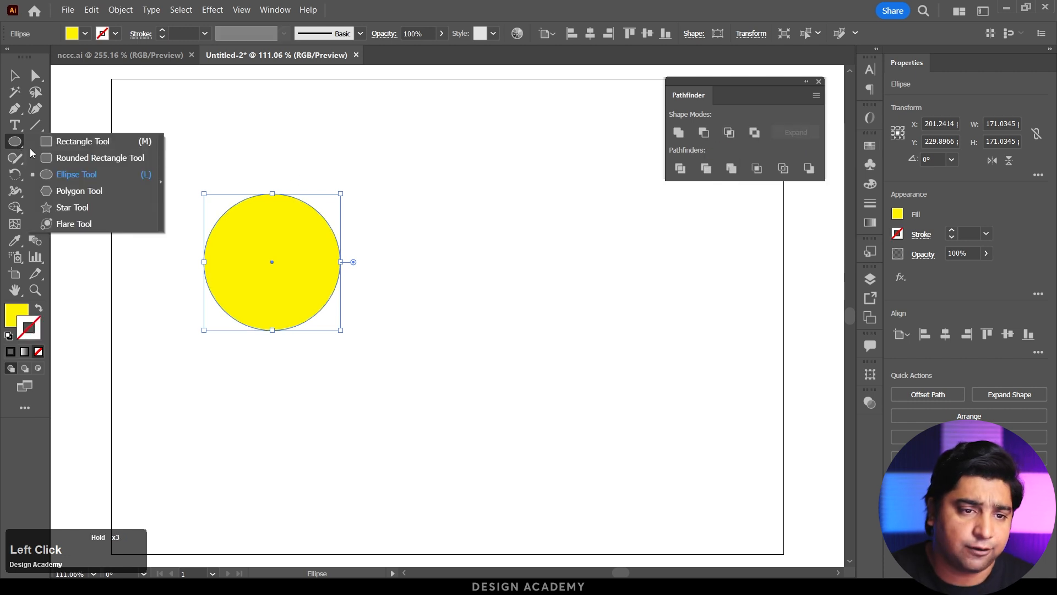
pyautogui.click(82, 141)
pyautogui.moveTo(453, 212); pyautogui.dragTo(359, 307)
pyautogui.click(897, 214)
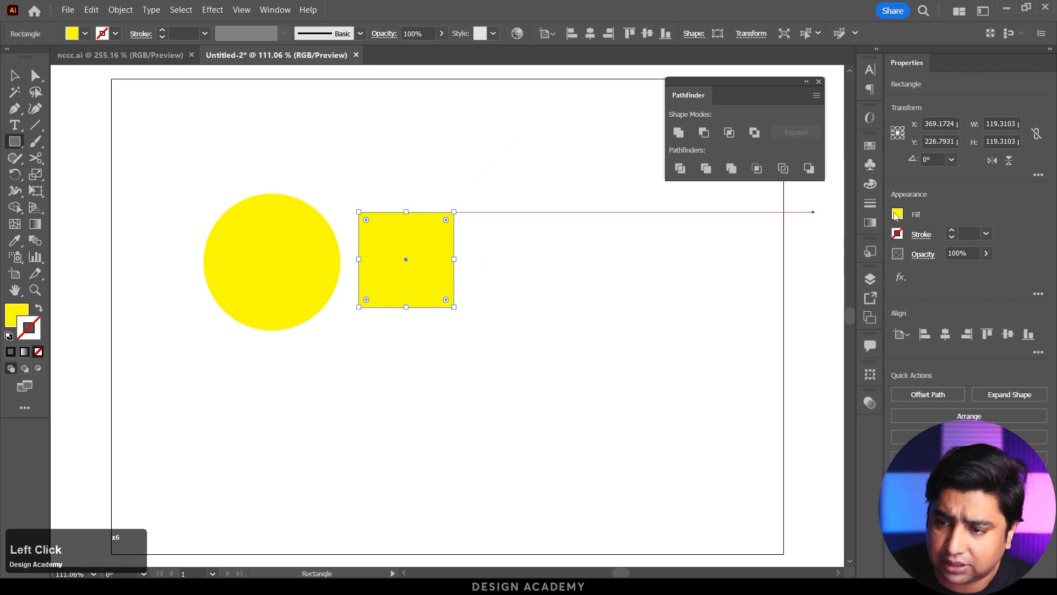
pyautogui.click(852, 263)
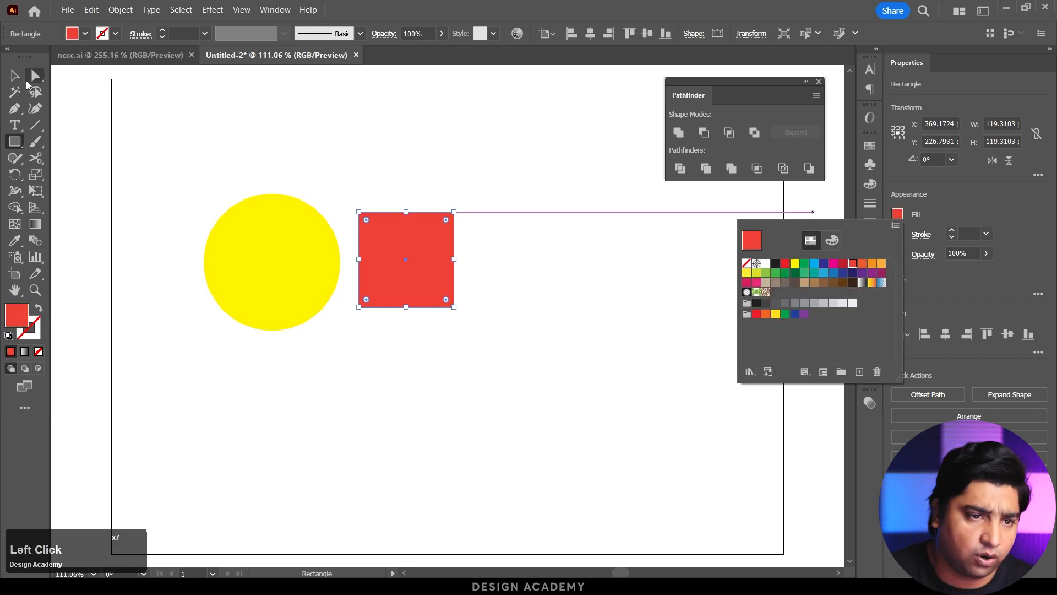
# Move the red square to overlap the circle's right edge and align both shapes on their vertical centres.
pyautogui.click(16, 83)
pyautogui.click(17, 85)
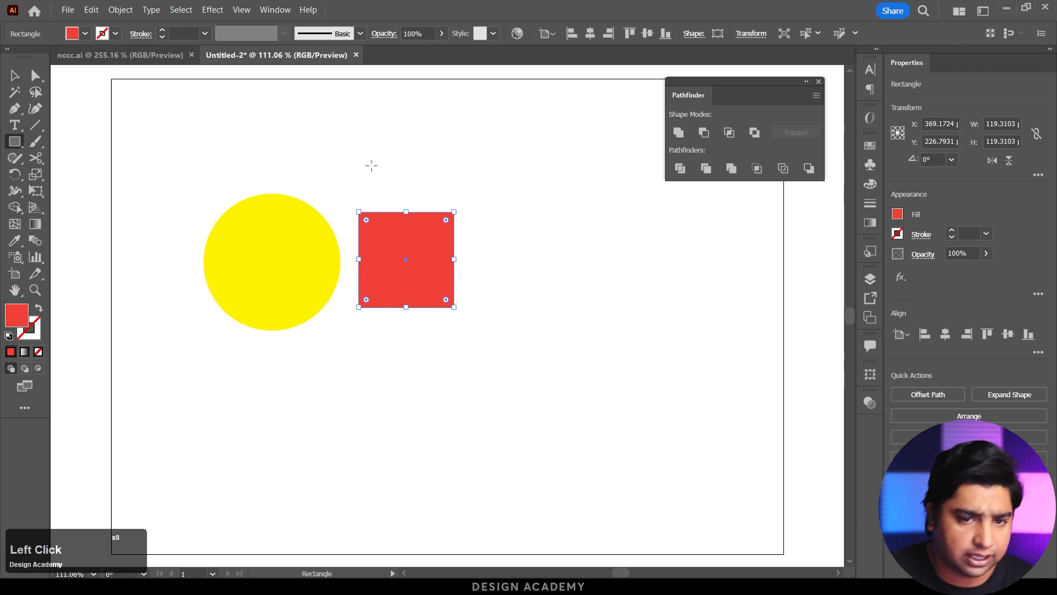
pyautogui.click(322, 144)
pyautogui.moveTo(411, 250); pyautogui.dragTo(383, 250)
pyautogui.moveTo(454, 337); pyautogui.dragTo(222, 200)
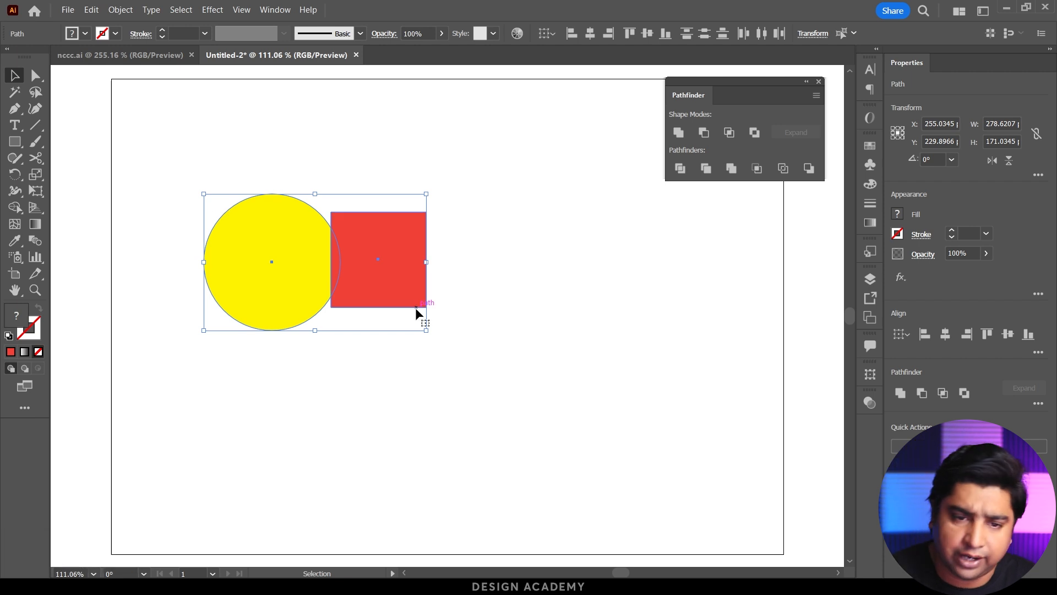
pyautogui.click(1008, 334)
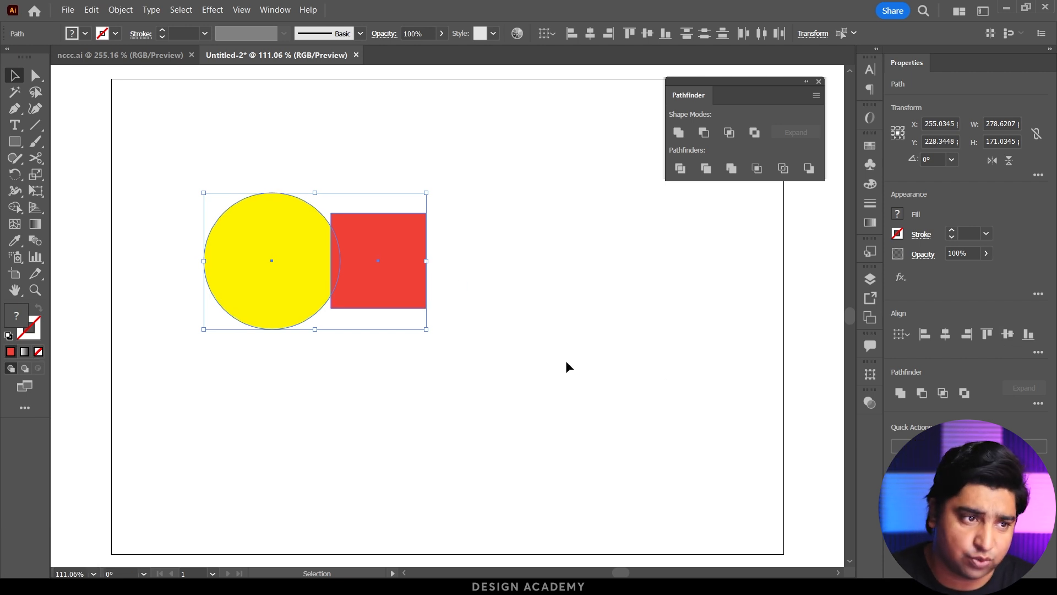
# Group the circle and the square, and move the group a little to the right.
pyautogui.moveTo(603, 378); pyautogui.dragTo(136, 147)
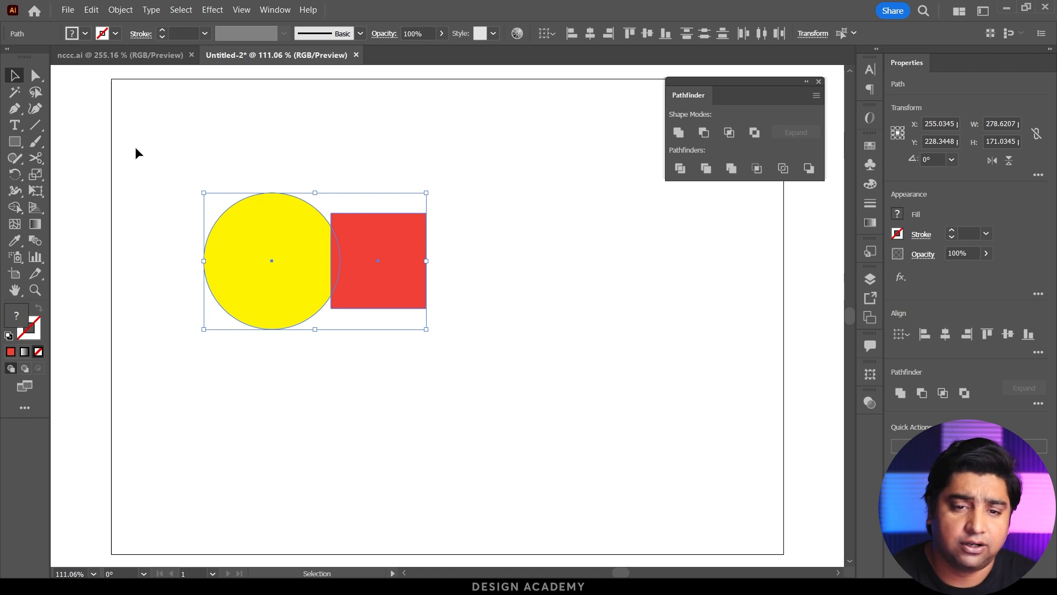
pyautogui.rightClick(263, 218)
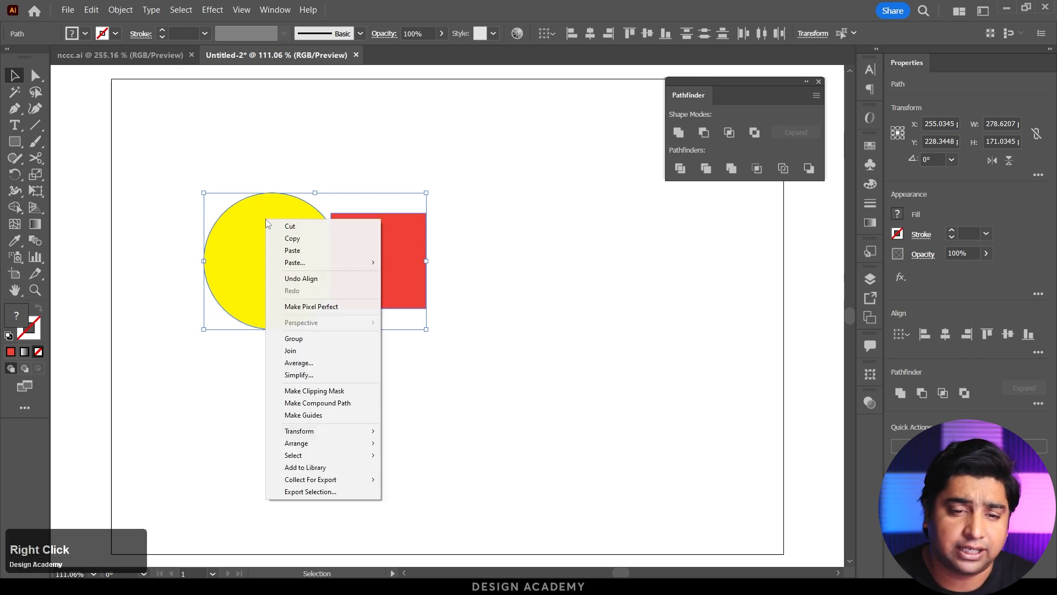
pyautogui.click(330, 338)
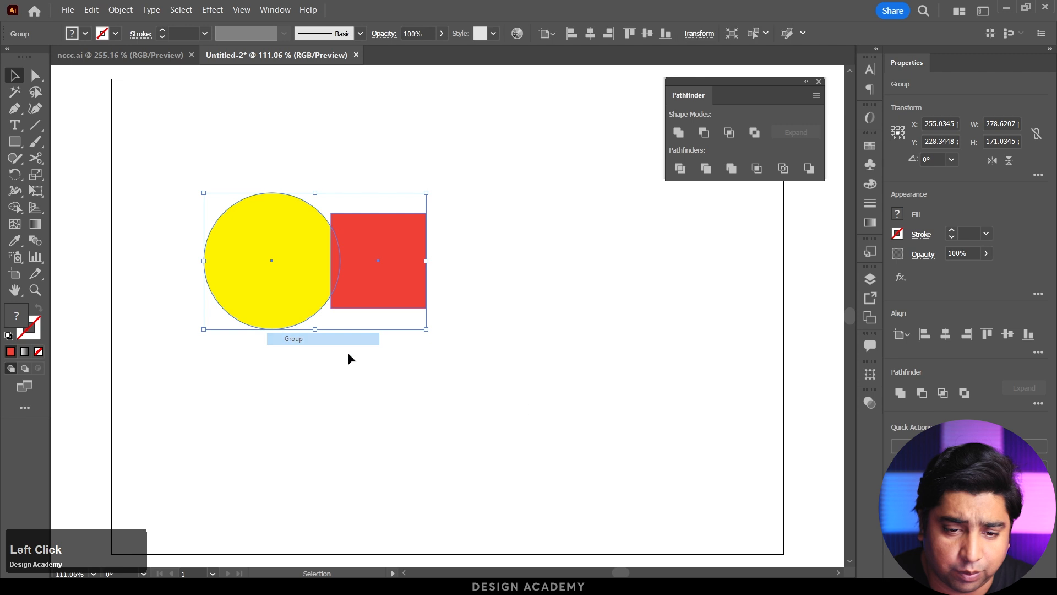
pyautogui.click(512, 385)
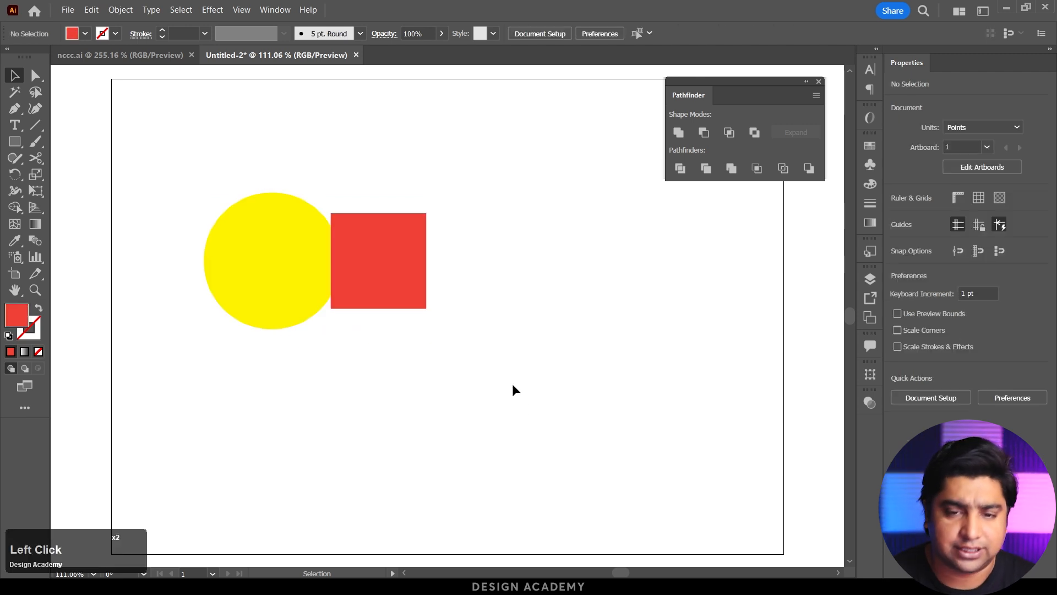
pyautogui.moveTo(215, 262); pyautogui.dragTo(257, 264)
# Ungroup the two shapes and reposition the circle on its own so it still overlaps the square's left side.
pyautogui.rightClick(270, 253)
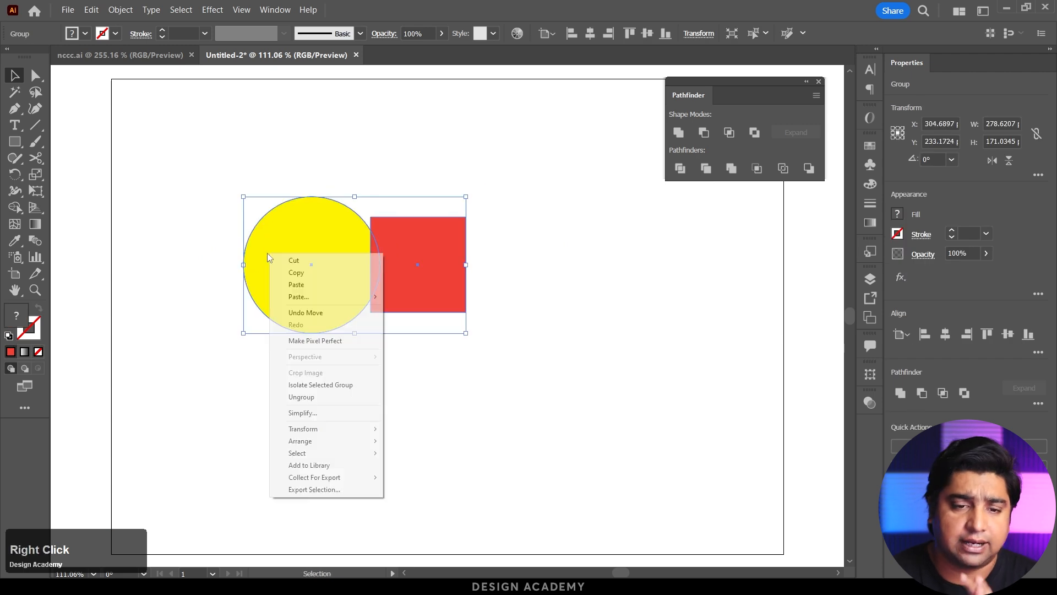
pyautogui.click(302, 397)
pyautogui.click(285, 413)
pyautogui.moveTo(304, 295); pyautogui.dragTo(283, 285)
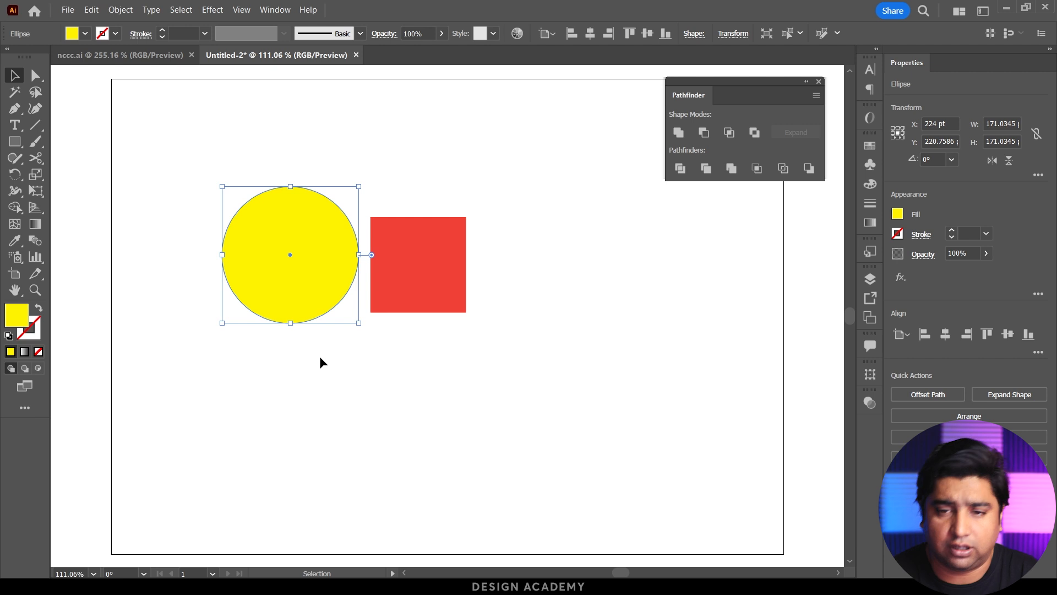
pyautogui.moveTo(302, 265); pyautogui.dragTo(329, 276)
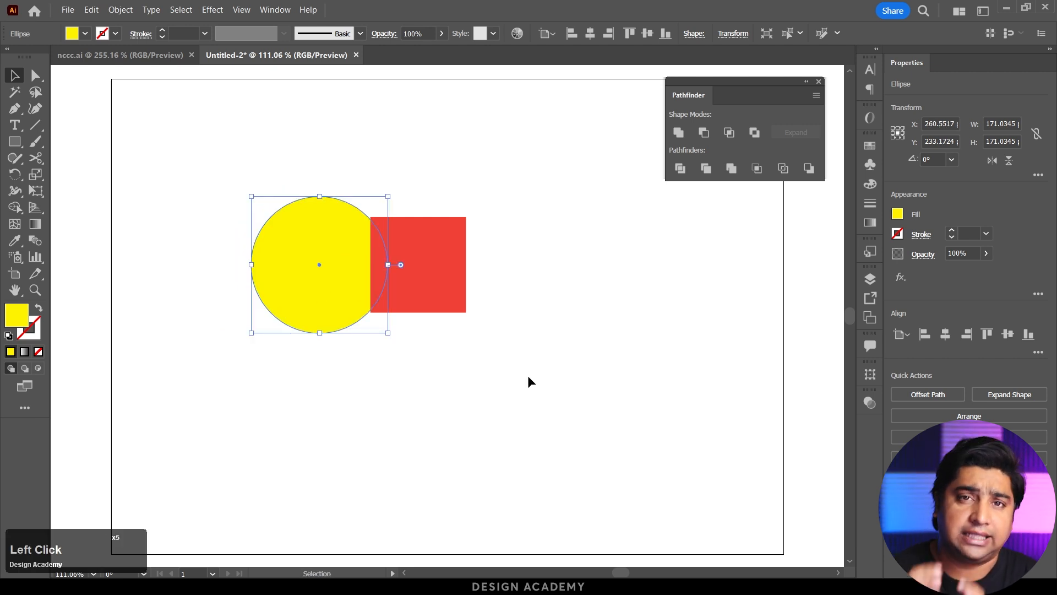
# Unite the circle and square into one shape with Pathfinder and move it as a test.
pyautogui.moveTo(529, 376); pyautogui.dragTo(240, 202)
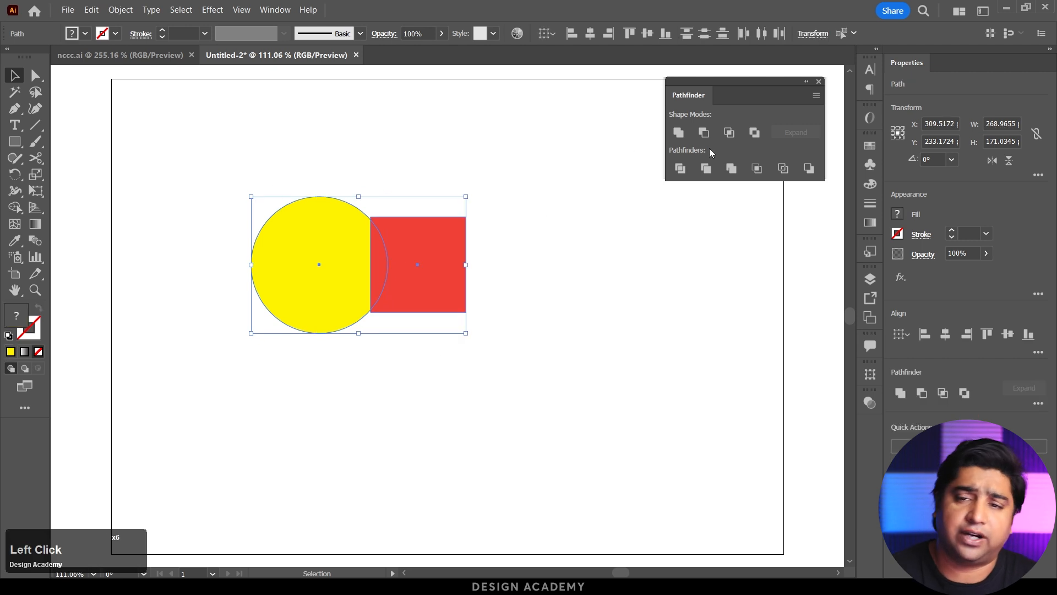
pyautogui.click(679, 133)
pyautogui.click(575, 204)
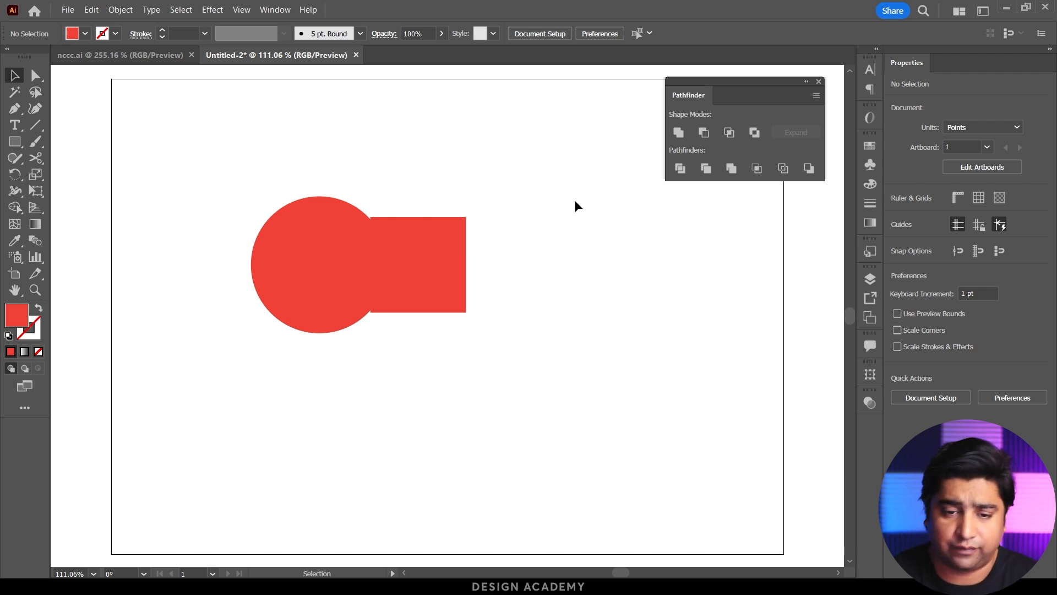
pyautogui.moveTo(408, 251); pyautogui.dragTo(295, 206)
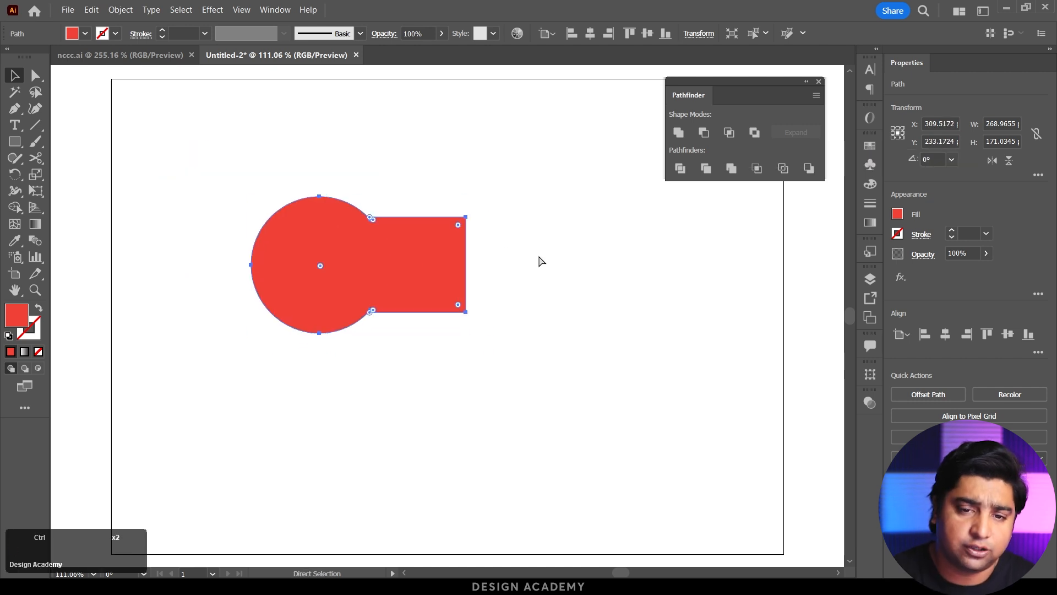
# Enlarge the red square to about 190 pt and position it over the right half of the yellow circle.
pyautogui.click(522, 267)
pyautogui.click(465, 279)
pyautogui.moveTo(467, 264); pyautogui.dragTo(429, 266)
# Subtract the red square from the yellow circle with Minus Front and shift the remaining half circle slightly.
pyautogui.moveTo(583, 335); pyautogui.dragTo(200, 167)
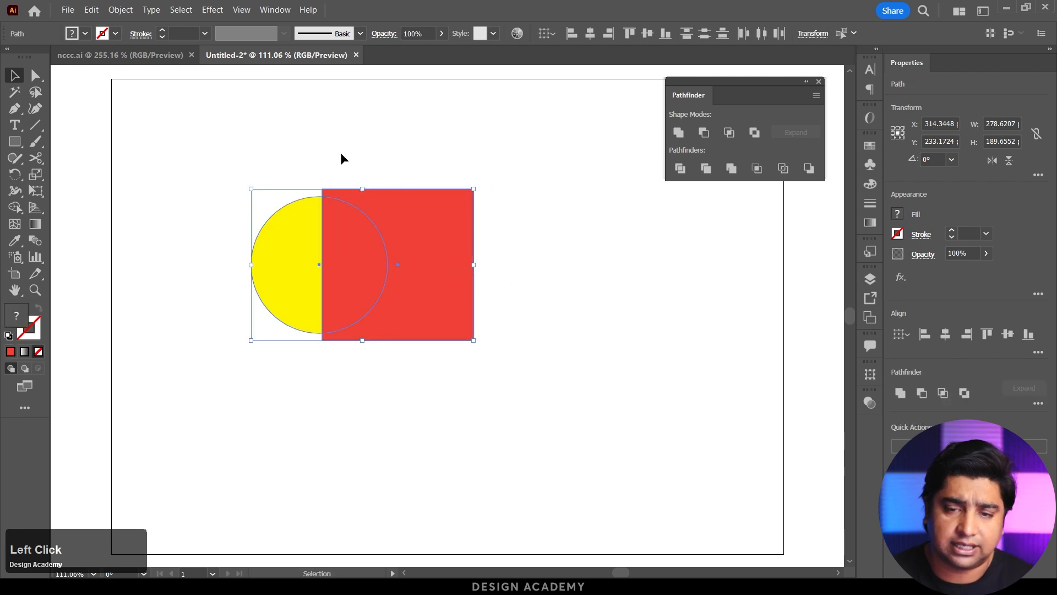
pyautogui.click(703, 133)
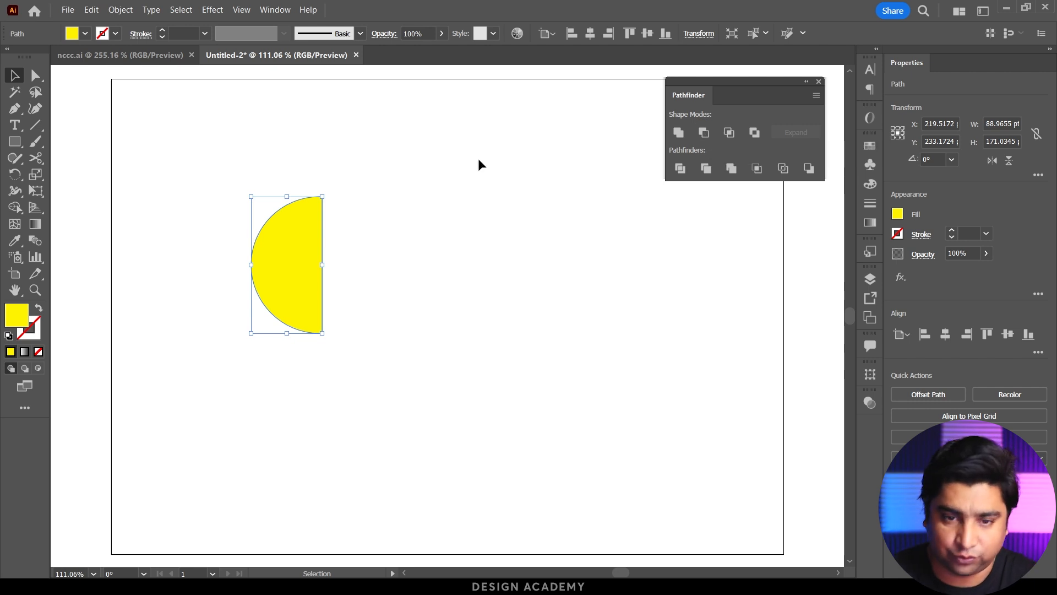
pyautogui.click(371, 229)
pyautogui.moveTo(291, 250)
pyautogui.mouseDown()
pyautogui.moveTo(305, 237)
pyautogui.moveTo(292, 254)
pyautogui.mouseUp()
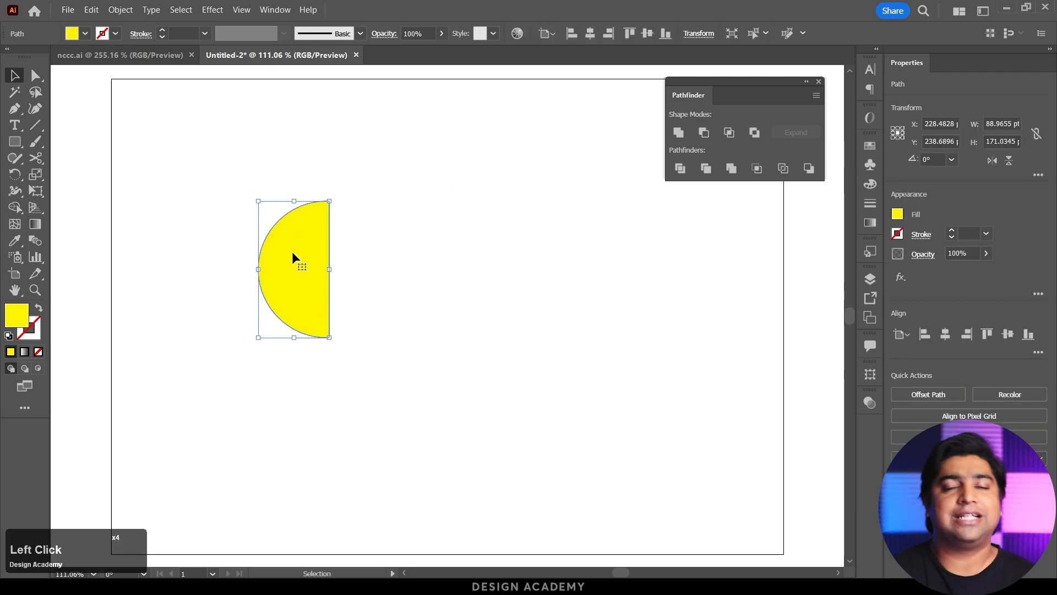
# Undo the half circle's move and the Minus Front operation, and clear the selection.
pyautogui.hotkey('ctrl', 'z')
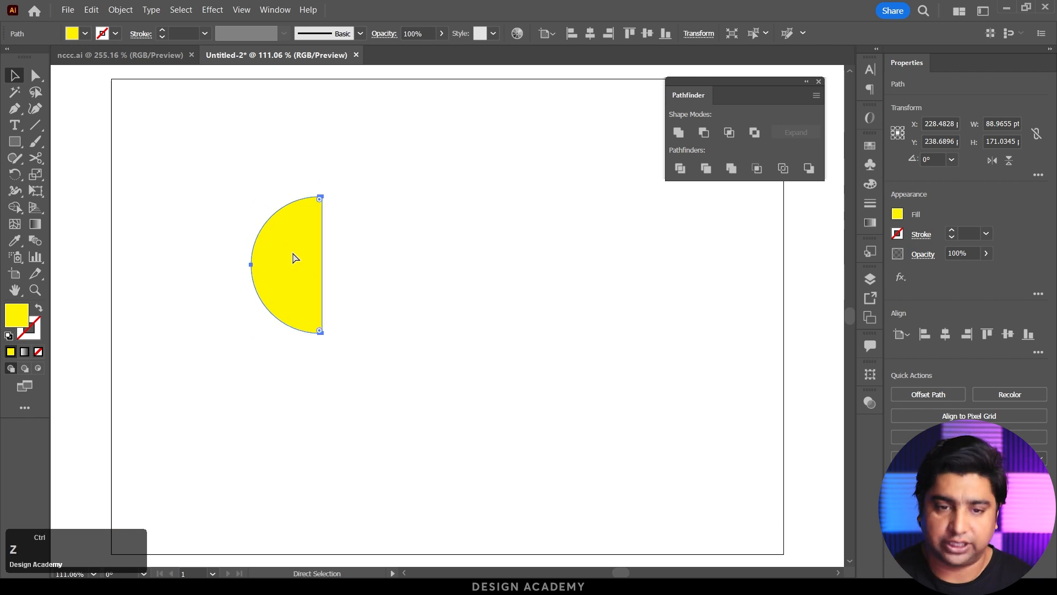
pyautogui.hotkey('ctrl', 'z')
pyautogui.click(179, 206)
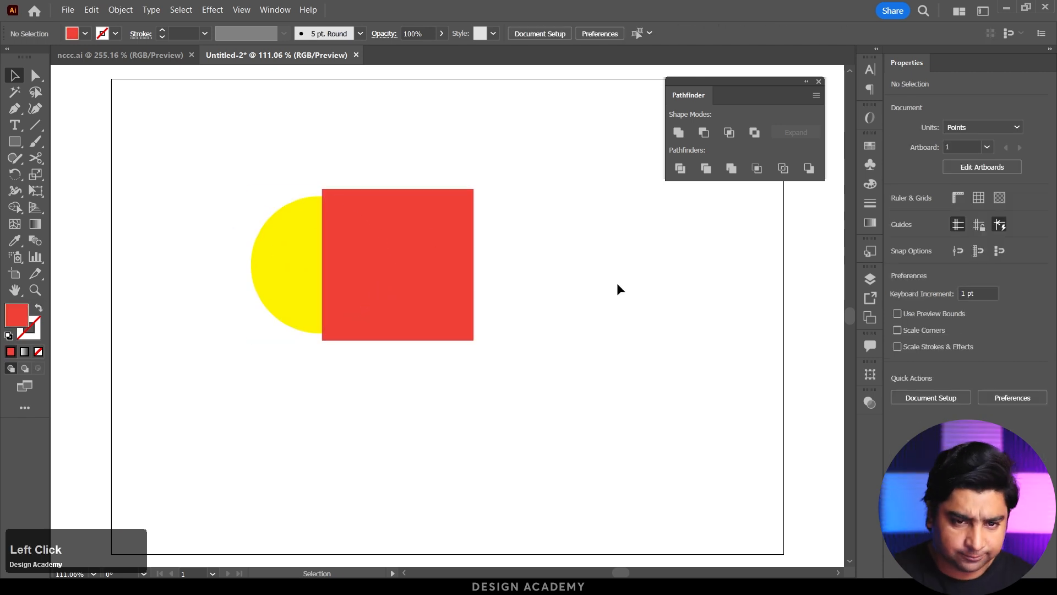
# Try Pathfinder's Intersect on the circle and square to keep only their overlap, and undo it.
pyautogui.moveTo(634, 364); pyautogui.dragTo(185, 181)
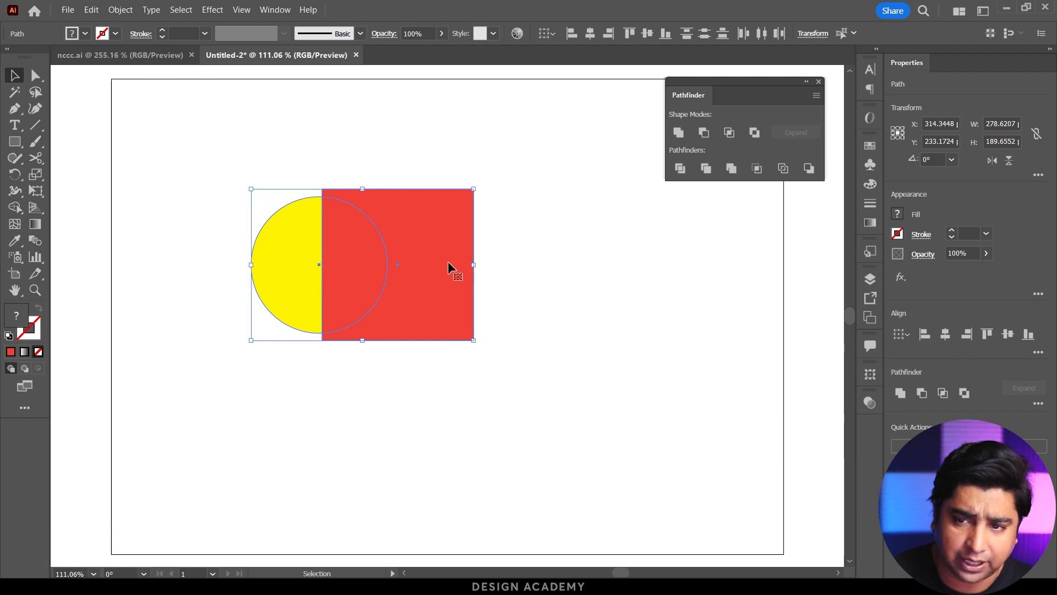
pyautogui.click(727, 134)
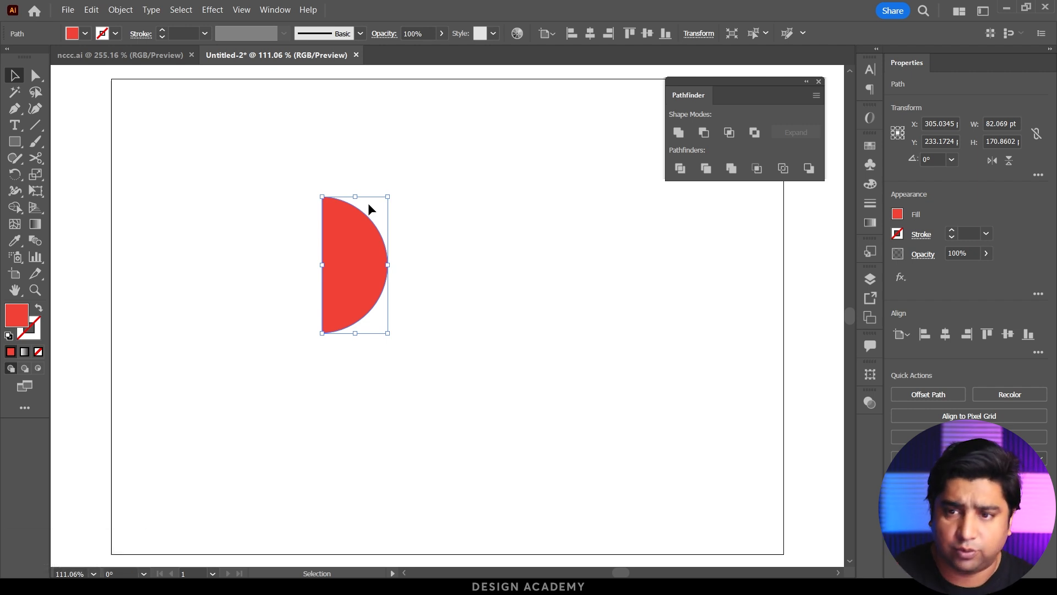
pyautogui.hotkey('ctrl', 'z')
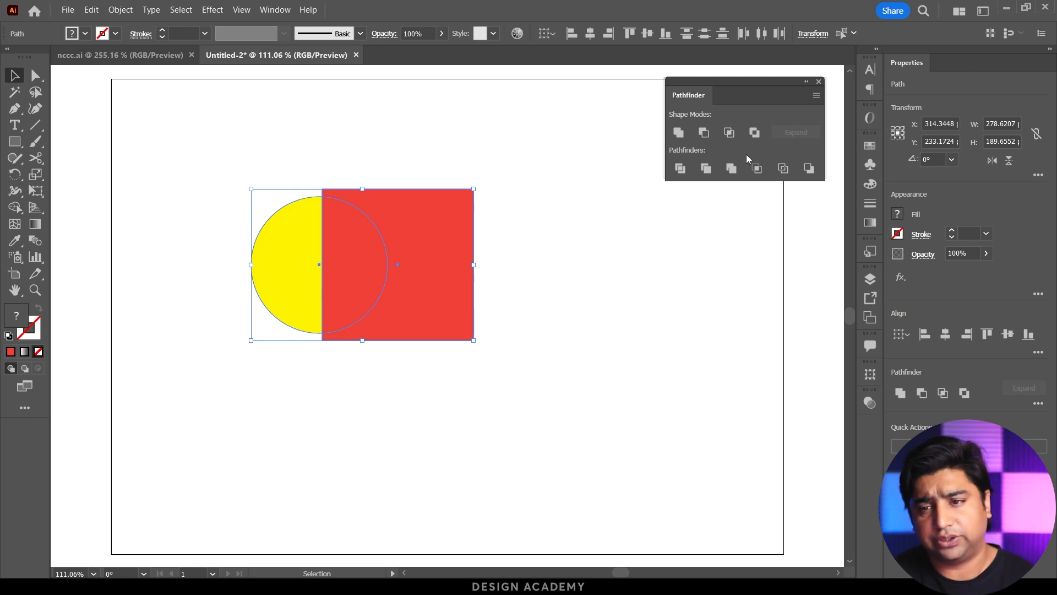
# Apply Pathfinder's Exclude to the circle and square to cut out their overlap, and select the resulting group.
pyautogui.click(754, 132)
pyautogui.click(528, 336)
pyautogui.click(453, 288)
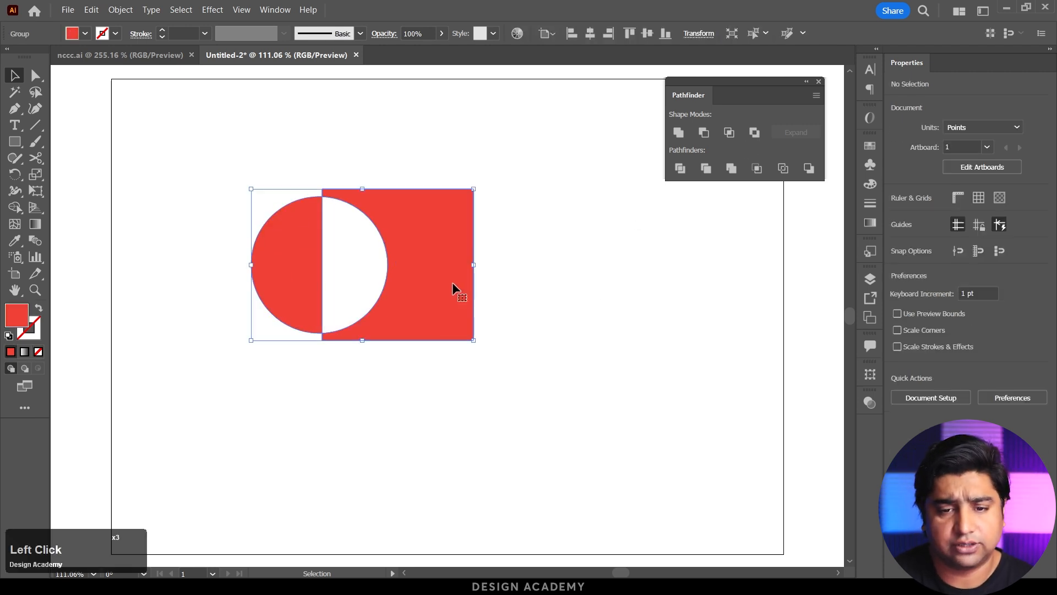
# Ungroup the excluded shapes and move the cut square to the right, away from the half circle.
pyautogui.rightClick(452, 282)
pyautogui.doubleClick(450, 359)
pyautogui.moveTo(440, 335); pyautogui.dragTo(484, 333)
pyautogui.moveTo(306, 291); pyautogui.dragTo(275, 284)
pyautogui.click(331, 357)
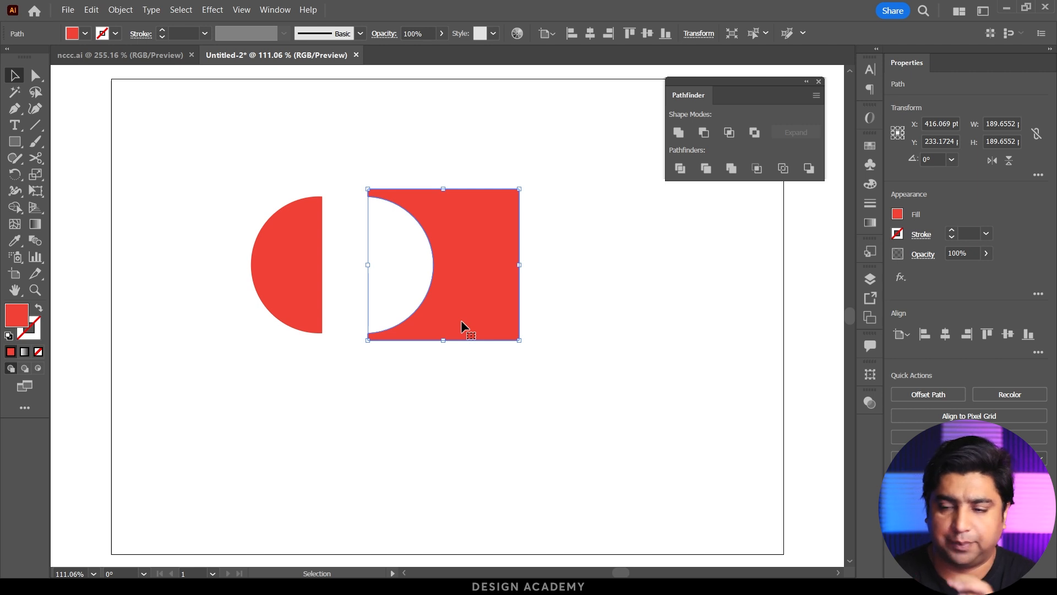
# Delete the half circle and the cut square from the artboard.
pyautogui.moveTo(591, 388); pyautogui.dragTo(171, 178)
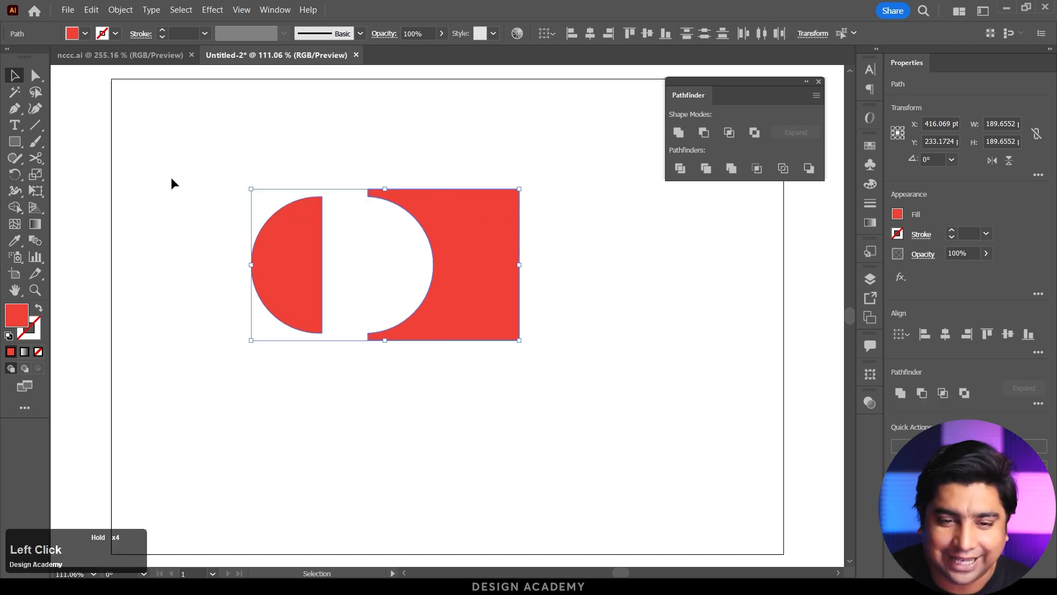
pyautogui.press('Delete')
# Draw a new red circle about 180 pt wide left of the artboard's centre and deselect it.
pyautogui.click(14, 141)
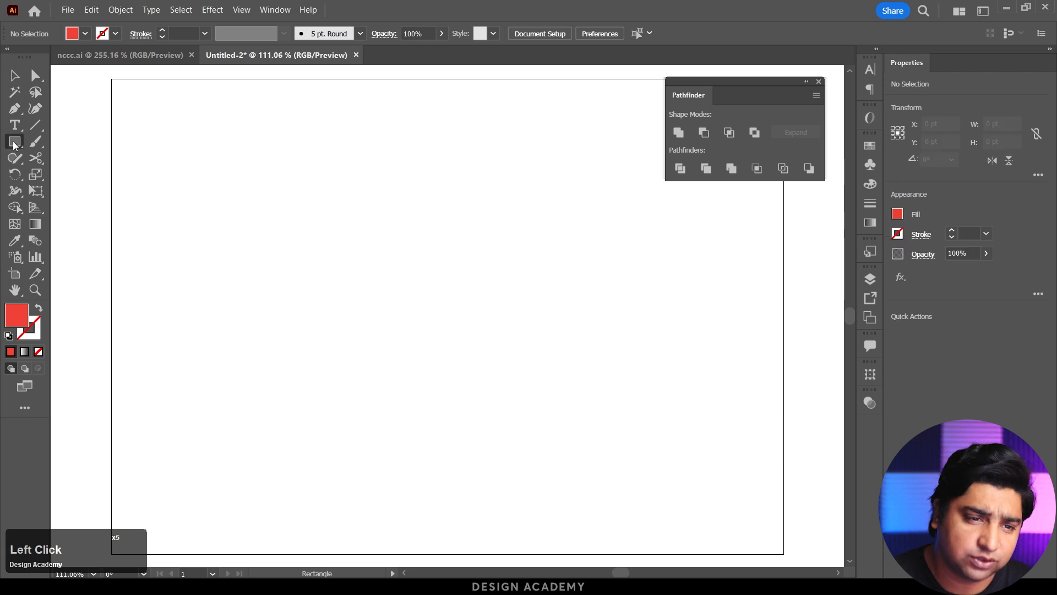
pyautogui.click(73, 175)
pyautogui.moveTo(277, 204); pyautogui.dragTo(421, 347)
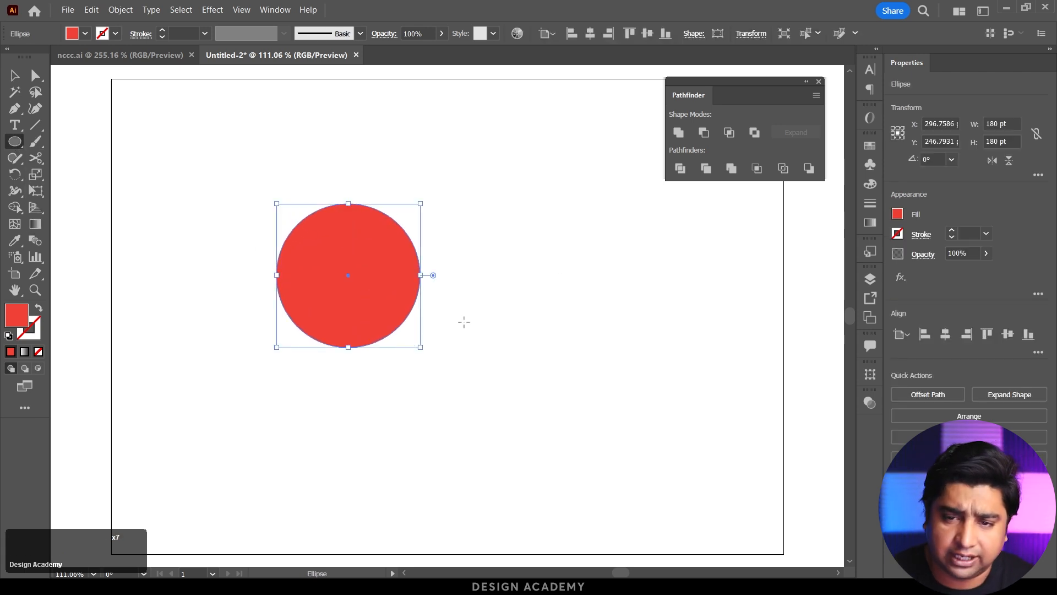
pyautogui.click(681, 169)
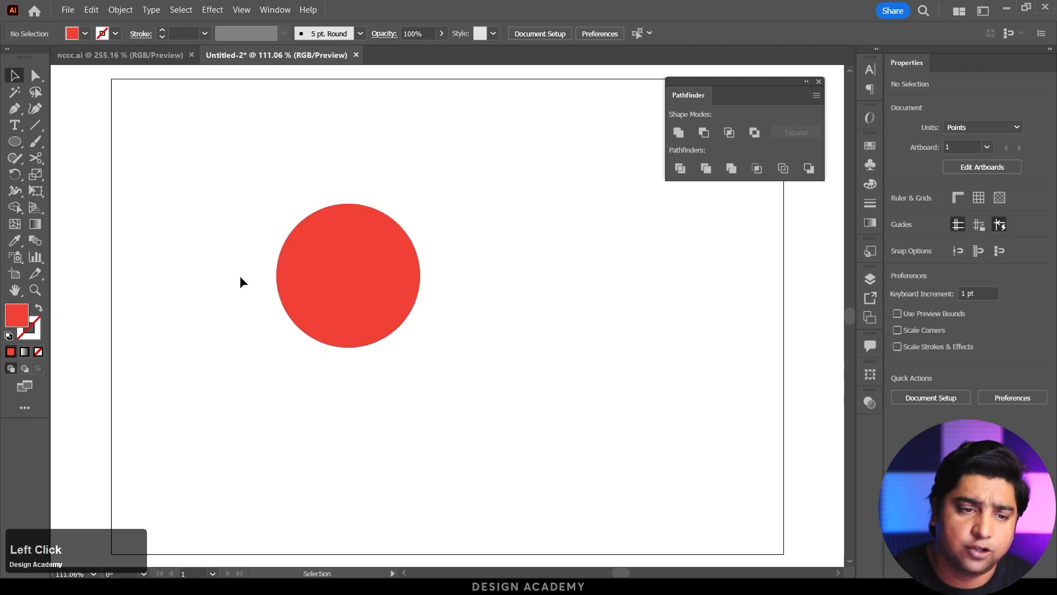
# Draw a red rounded square about 192 pt wide overlapping the lower part of the circle.
pyautogui.click(24, 143)
pyautogui.click(62, 159)
pyautogui.moveTo(241, 298); pyautogui.dragTo(394, 386)
# Draw a red hexagon about 229 pt wide and move it to overlap the circle's upper-right part.
pyautogui.click(15, 142)
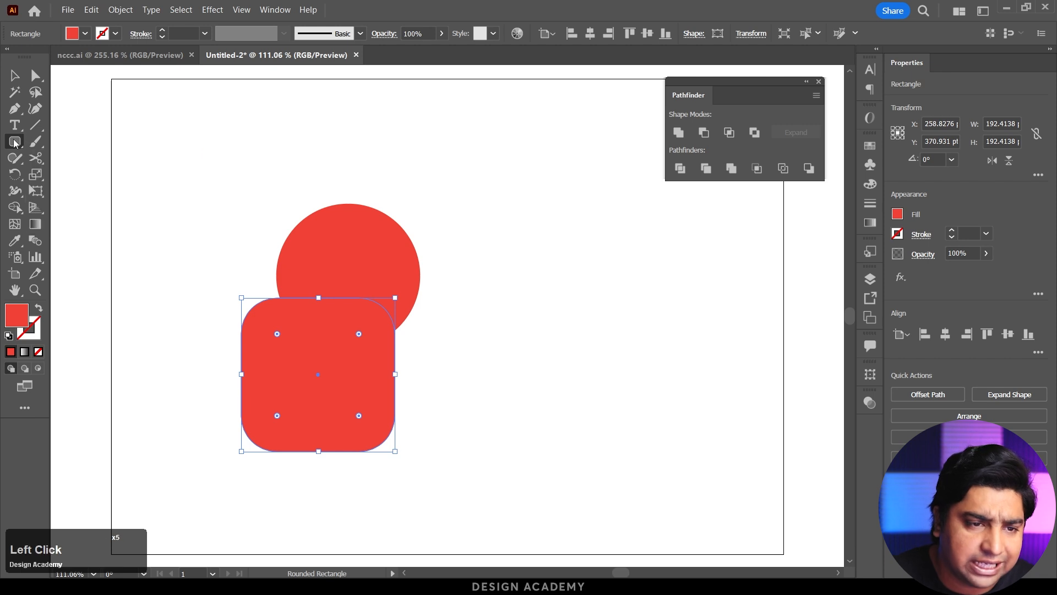
pyautogui.click(79, 190)
pyautogui.moveTo(433, 178); pyautogui.dragTo(387, 257)
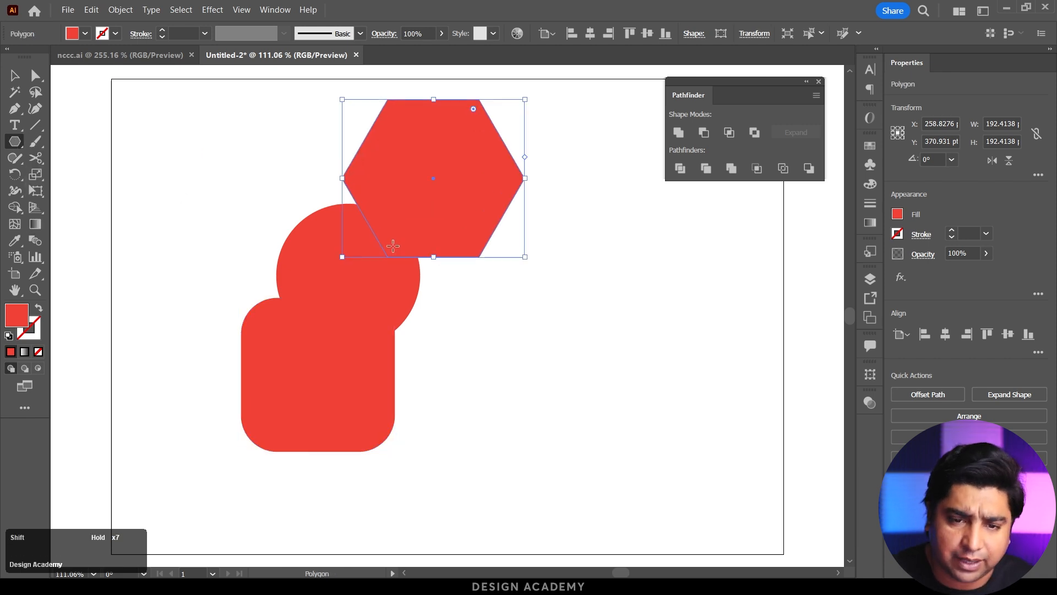
pyautogui.press('v')
pyautogui.moveTo(459, 243); pyautogui.dragTo(466, 272)
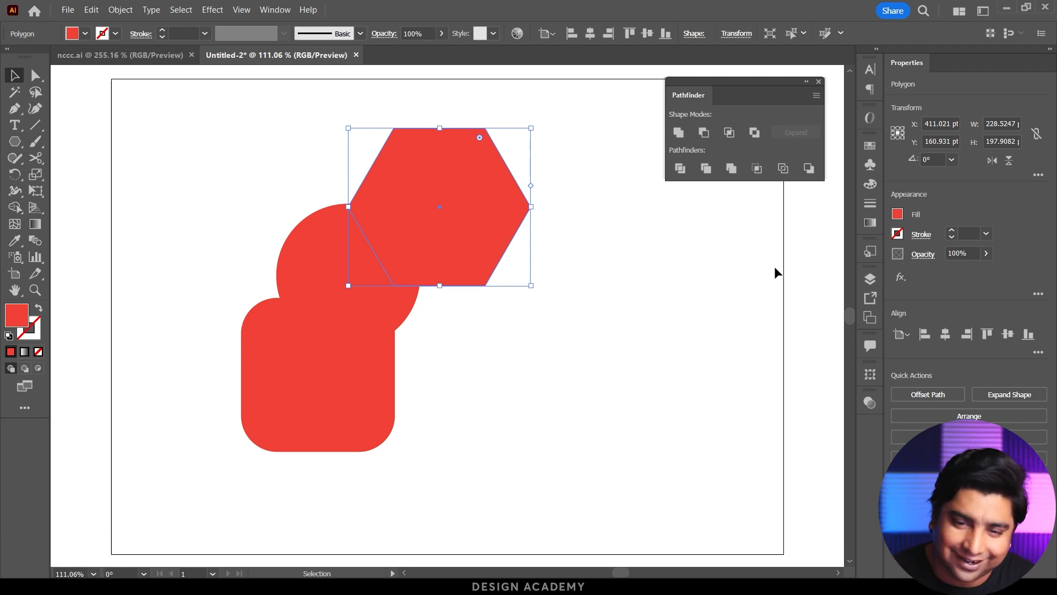
# Fill the hexagon with blue and the rounded square with dark navy, leaving the shapes deselected.
pyautogui.click(897, 214)
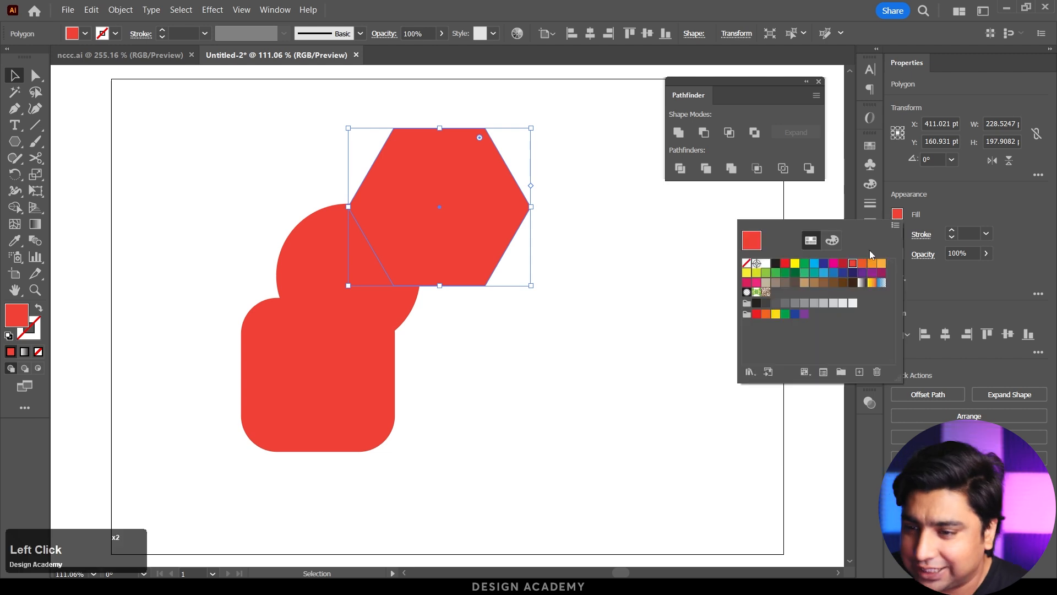
pyautogui.click(834, 272)
pyautogui.click(399, 349)
pyautogui.click(368, 366)
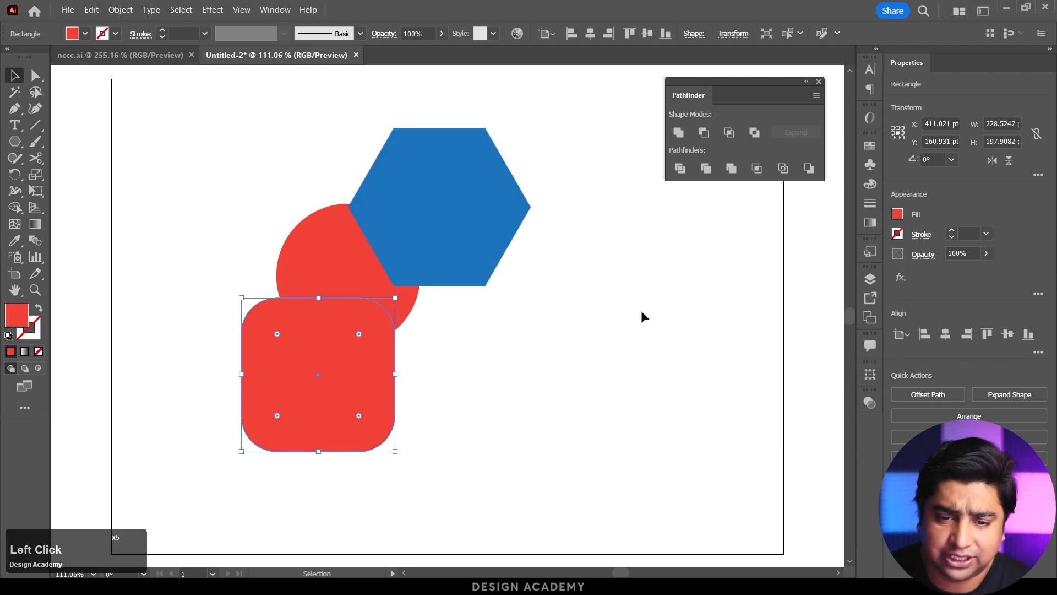
pyautogui.click(896, 217)
pyautogui.click(843, 273)
pyautogui.click(604, 334)
pyautogui.click(648, 382)
# Apply Pathfinder's Divide to the circle, hexagon and rounded square, and ungroup the divided pieces.
pyautogui.moveTo(649, 389); pyautogui.dragTo(206, 187)
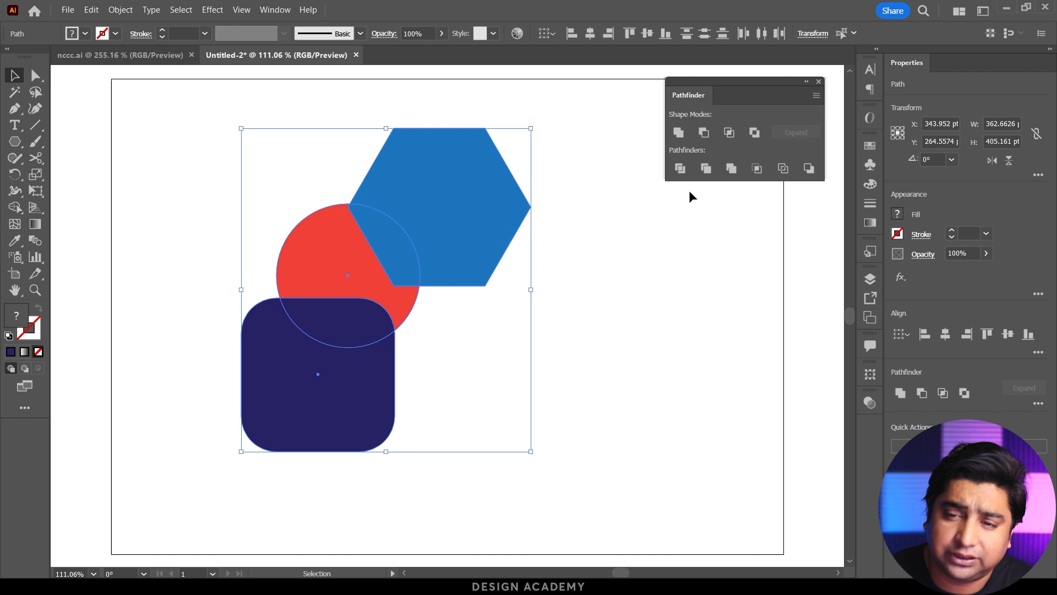
pyautogui.rightClick(450, 215)
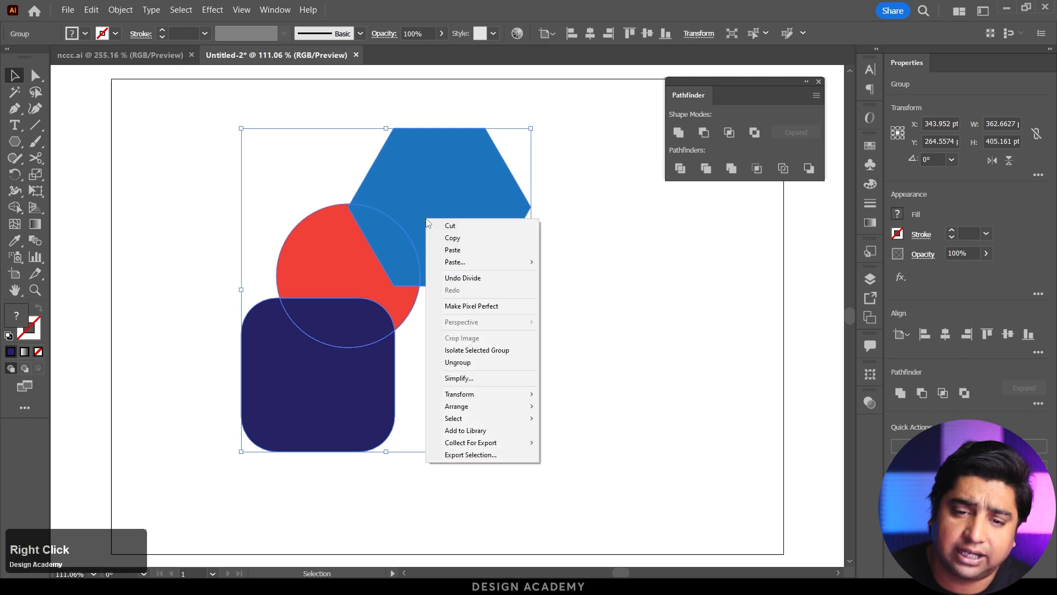
pyautogui.click(471, 362)
pyautogui.click(474, 368)
# Move the divided hexagon, square, overlap and circle pieces apart so each stands alone, and deselect them.
pyautogui.moveTo(466, 230); pyautogui.dragTo(526, 188)
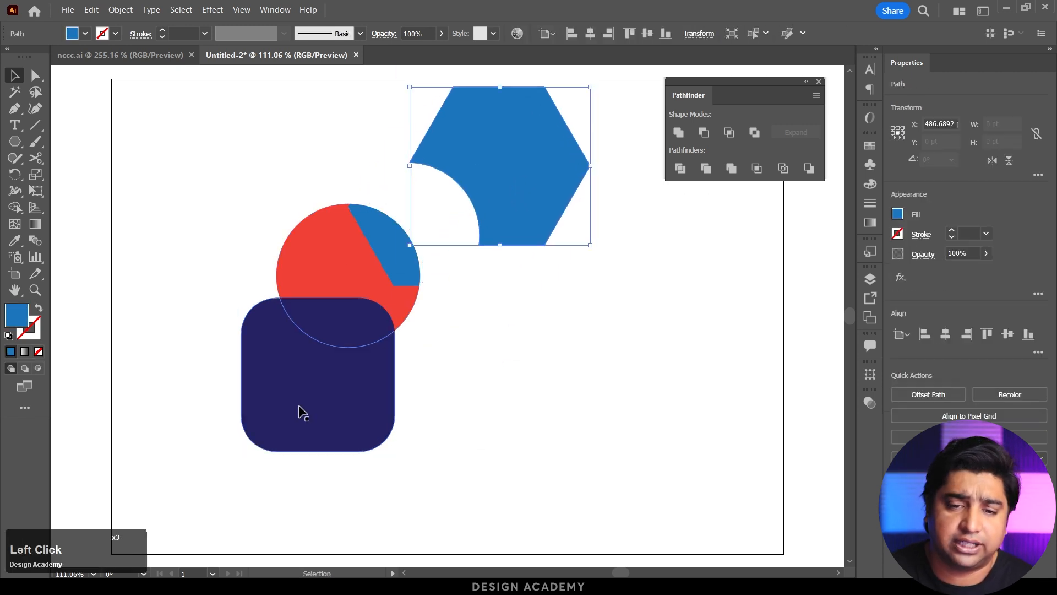
pyautogui.moveTo(300, 413); pyautogui.dragTo(242, 476)
pyautogui.moveTo(325, 330); pyautogui.dragTo(333, 378)
pyautogui.moveTo(387, 280); pyautogui.dragTo(406, 230)
pyautogui.moveTo(309, 238); pyautogui.dragTo(269, 207)
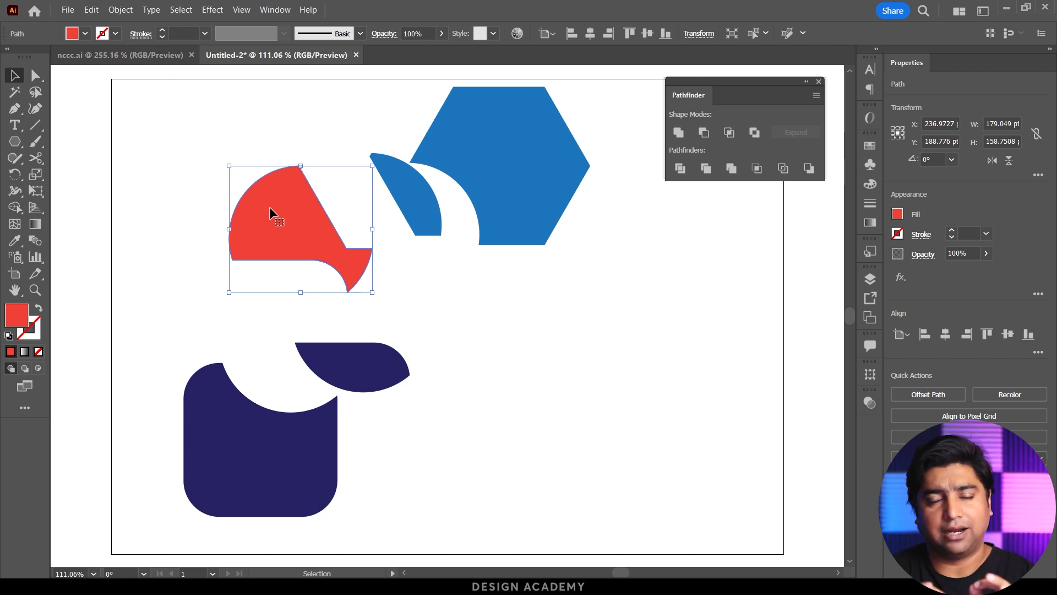
pyautogui.click(173, 225)
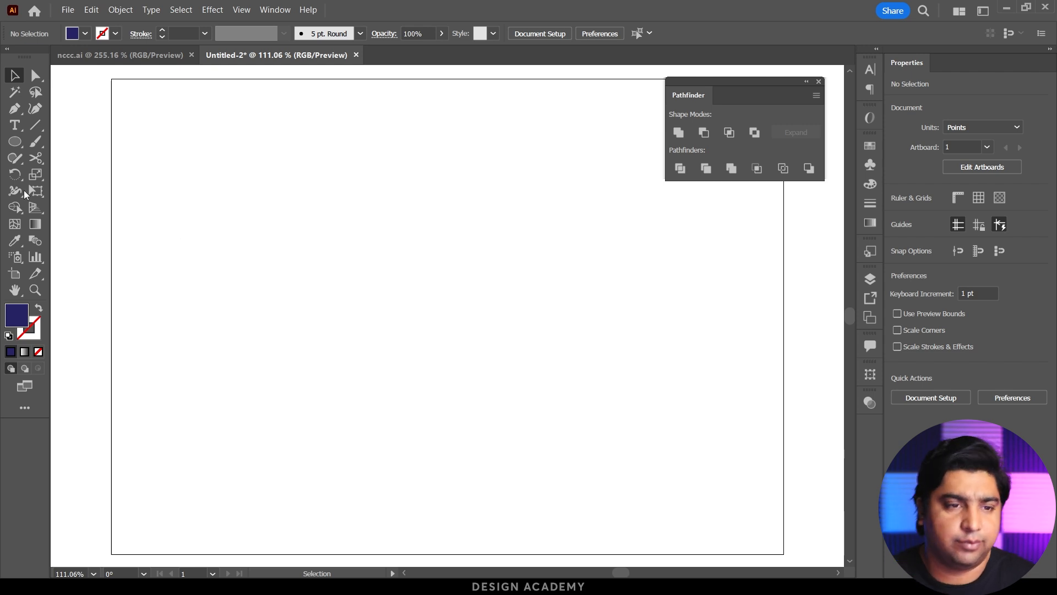
# Draw an unfilled circle about 135 pt wide with a navy outline and duplicate it twice to make three overlapping circles.
pyautogui.click(15, 141)
pyautogui.moveTo(251, 228)
pyautogui.mouseDown()
pyautogui.moveTo(359, 335)
pyautogui.moveTo(407, 297)
pyautogui.mouseUp()
pyautogui.click(38, 308)
pyautogui.press('v')
pyautogui.click(221, 368)
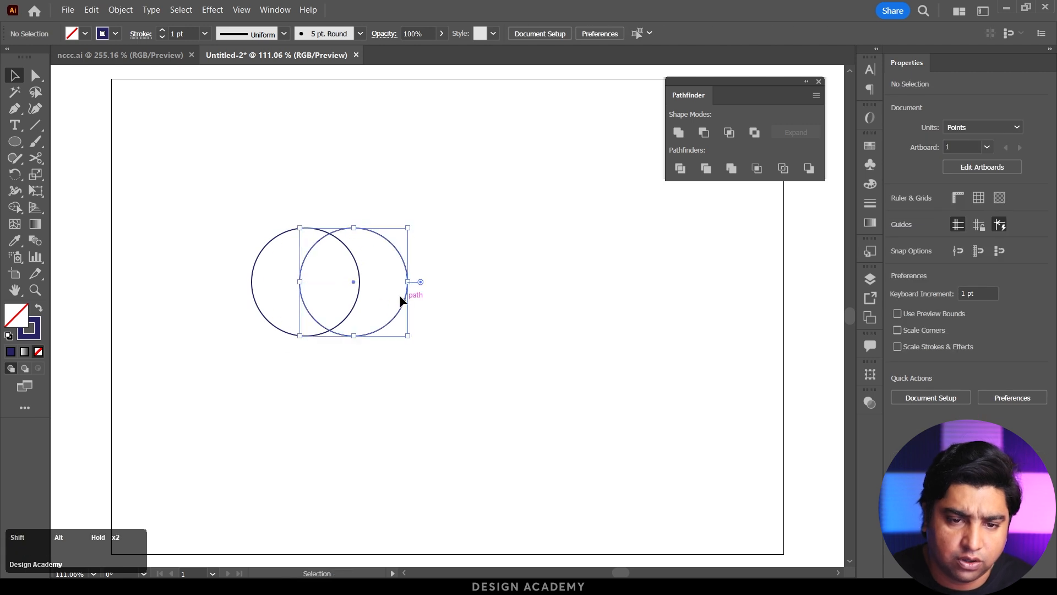
pyautogui.moveTo(373, 236); pyautogui.dragTo(342, 177)
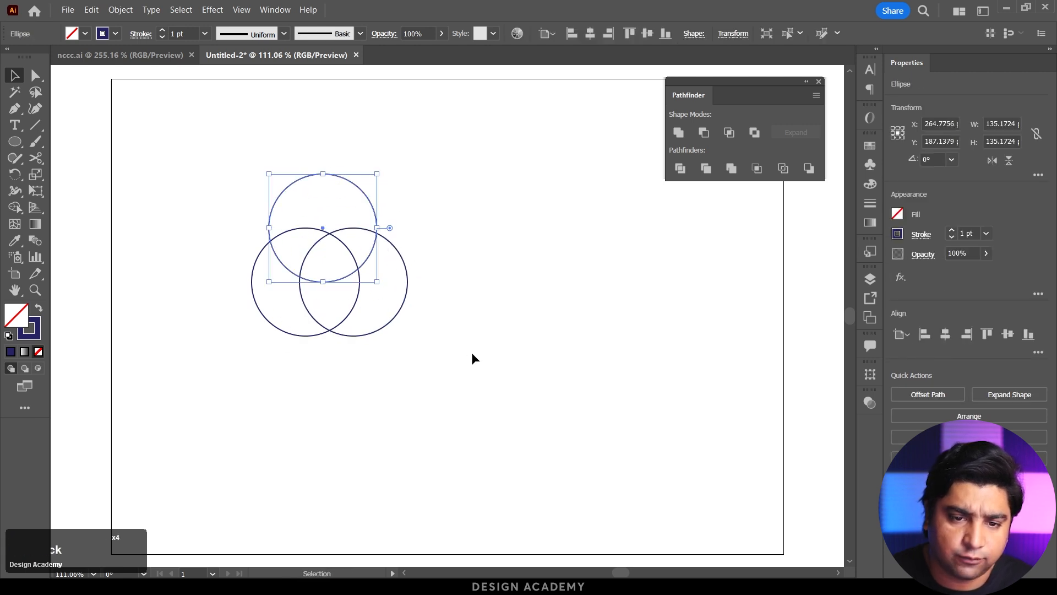
pyautogui.click(471, 358)
# Apply Pathfinder's Divide to the three outlined circles and ungroup the result.
pyautogui.scroll(3, 420, 229)
pyautogui.moveTo(526, 436); pyautogui.dragTo(116, 169)
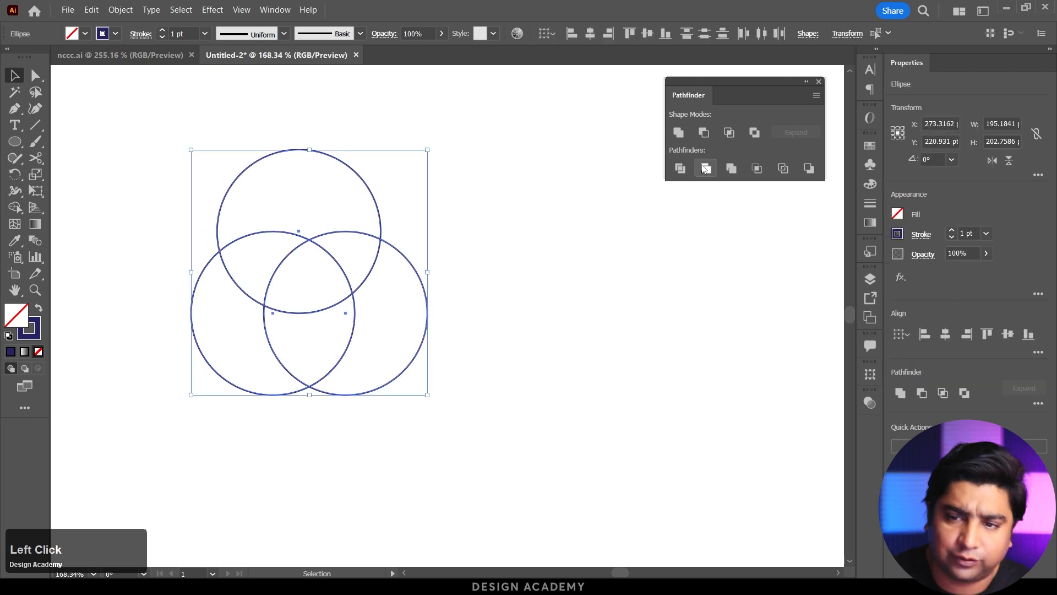
pyautogui.click(680, 168)
pyautogui.rightClick(377, 260)
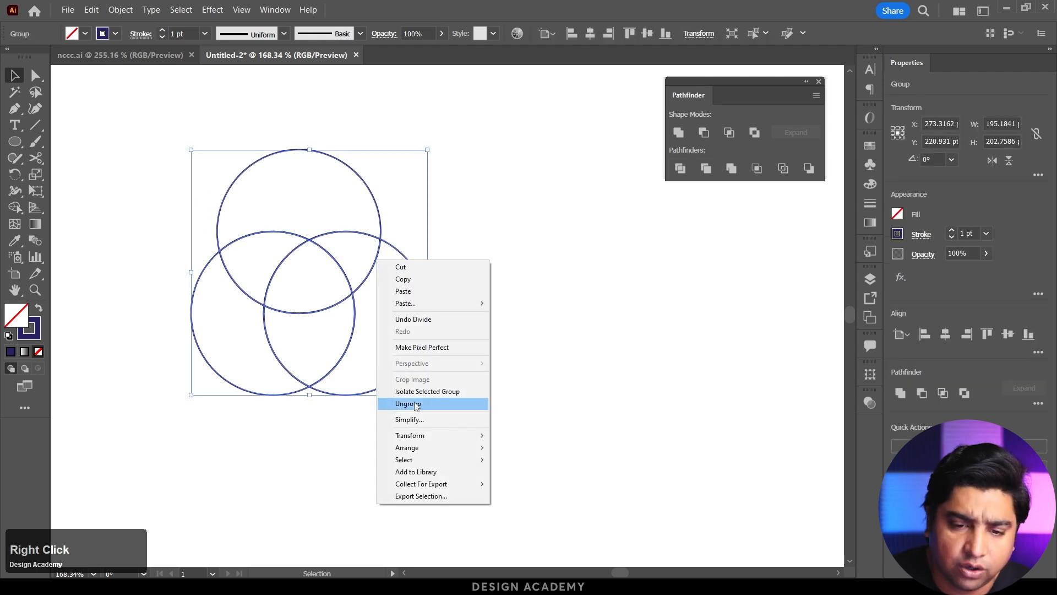
pyautogui.doubleClick(408, 403)
# Move several of the divided outline pieces away from the overlapping circles.
pyautogui.moveTo(429, 318); pyautogui.dragTo(497, 371)
pyautogui.moveTo(346, 353); pyautogui.dragTo(366, 417)
pyautogui.moveTo(370, 279)
pyautogui.mouseDown()
pyautogui.moveTo(454, 249)
pyautogui.moveTo(361, 272)
pyautogui.mouseUp()
# Undo the piece moves, the ungrouping and the Divide on the outlined circles.
pyautogui.hotkey('ctrl', 'z')
pyautogui.hotkey('ctrl', 'z')
pyautogui.hotkey('ctrl', 'z')
pyautogui.hotkey('ctrl', 'z')
# Duplicate the three outlined circles to the right and give the copies a solid navy fill without an outline.
pyautogui.click(458, 317)
pyautogui.click(418, 305)
pyautogui.moveTo(491, 349); pyautogui.dragTo(246, 195)
pyautogui.moveTo(369, 281); pyautogui.dragTo(561, 294)
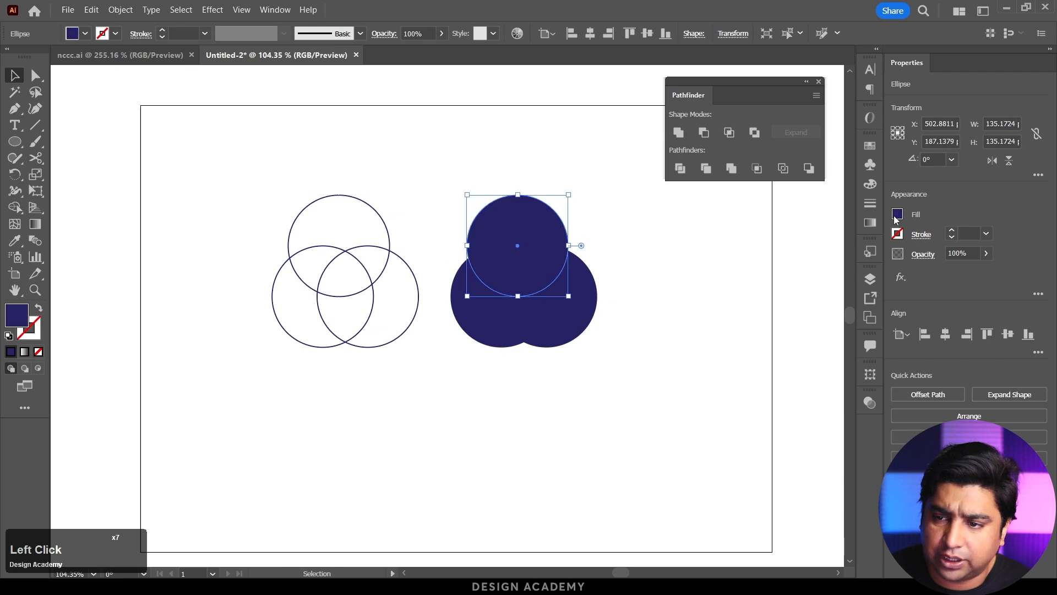
# Fill the copied upper circle with green and the copied lower-left circle with magenta, and deselect them.
pyautogui.click(896, 219)
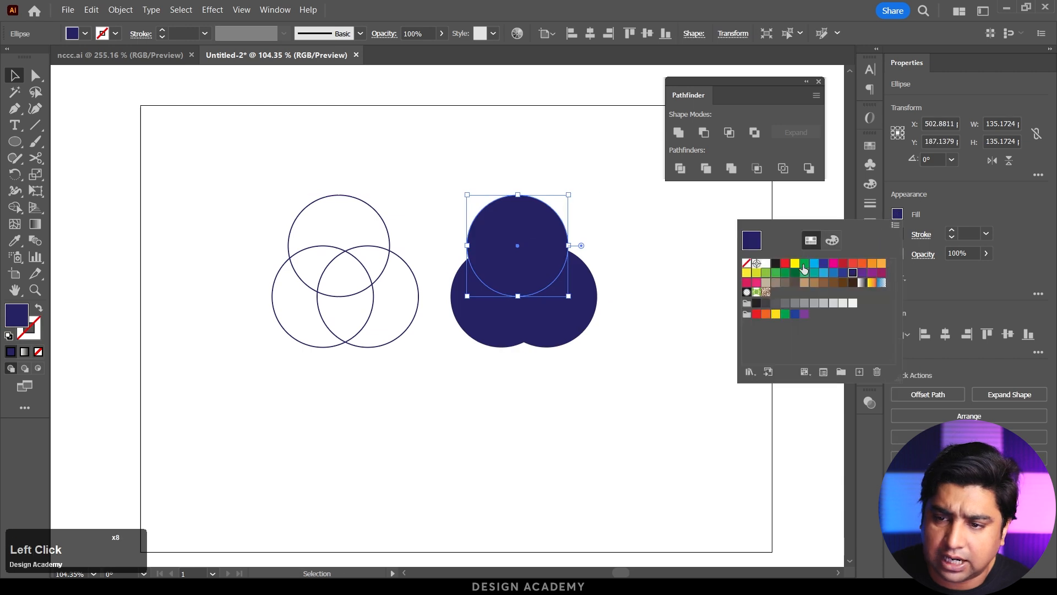
pyautogui.click(804, 269)
pyautogui.press('Escape')
pyautogui.click(489, 320)
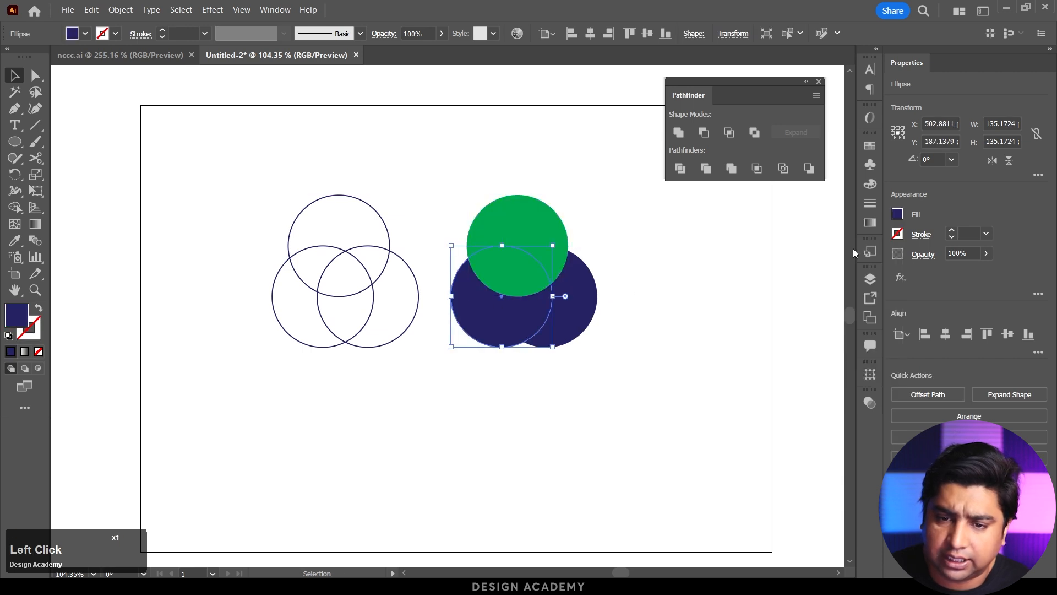
pyautogui.click(897, 215)
pyautogui.click(828, 272)
pyautogui.click(684, 354)
pyautogui.click(682, 349)
# Apply Pathfinder's Trim to the green, magenta and navy circles and ungroup the trimmed shapes.
pyautogui.hotkey('ctrl', 'space')
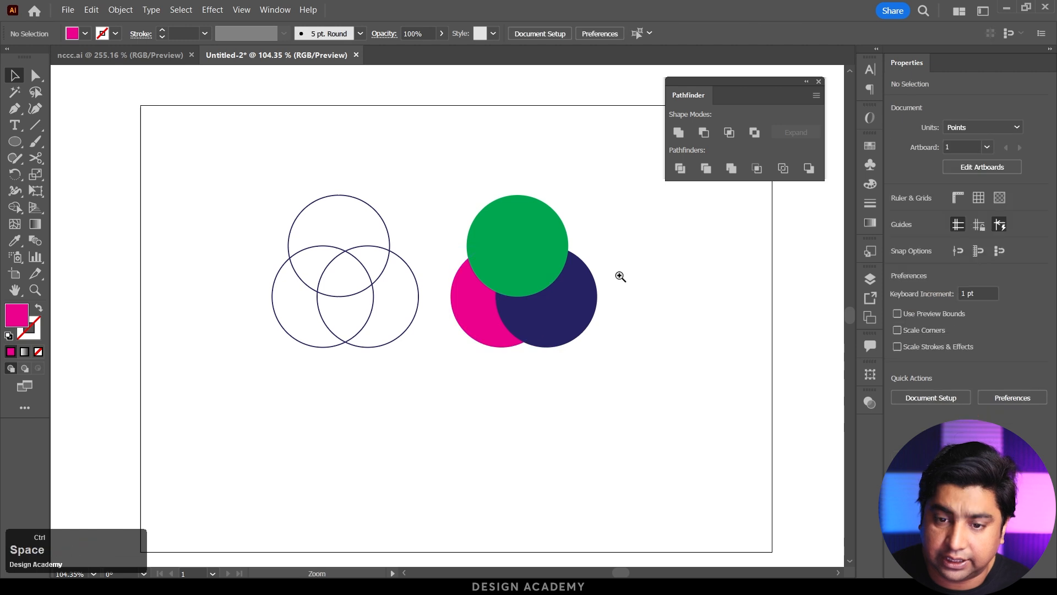
pyautogui.moveTo(622, 274); pyautogui.dragTo(669, 281)
pyautogui.moveTo(636, 441); pyautogui.dragTo(255, 162)
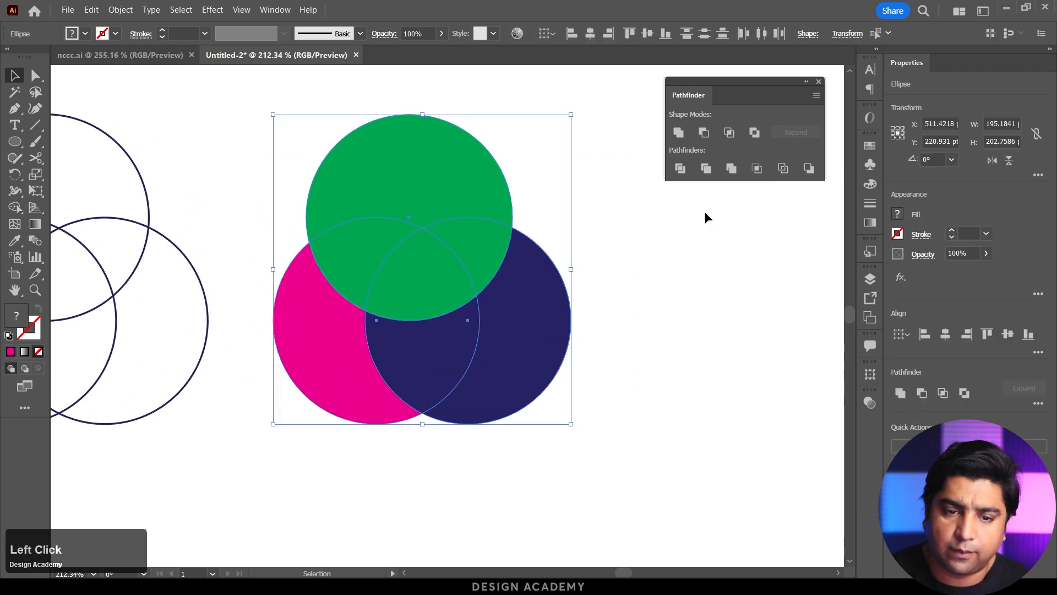
pyautogui.click(706, 167)
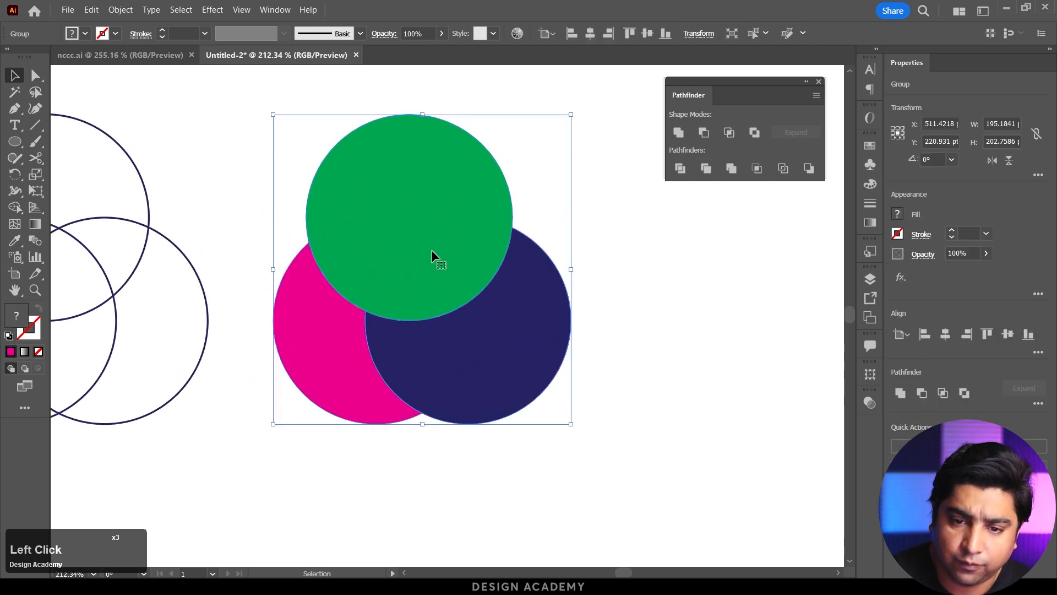
pyautogui.rightClick(449, 210)
pyautogui.click(481, 354)
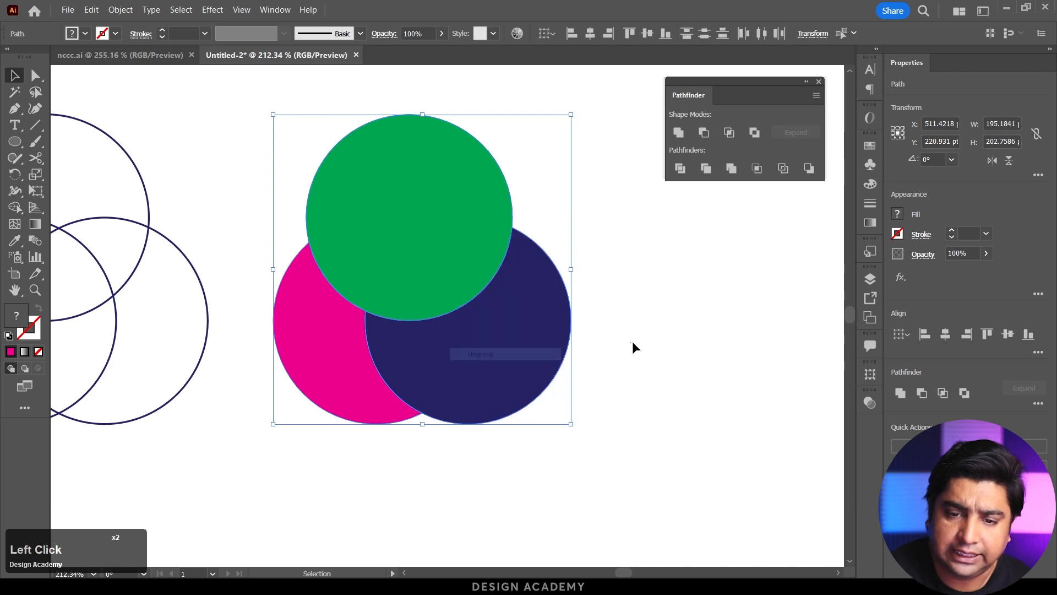
# Move the green circle up and the trimmed magenta piece down and left, away from the navy shape.
pyautogui.click(633, 346)
pyautogui.moveTo(431, 236); pyautogui.dragTo(423, 167)
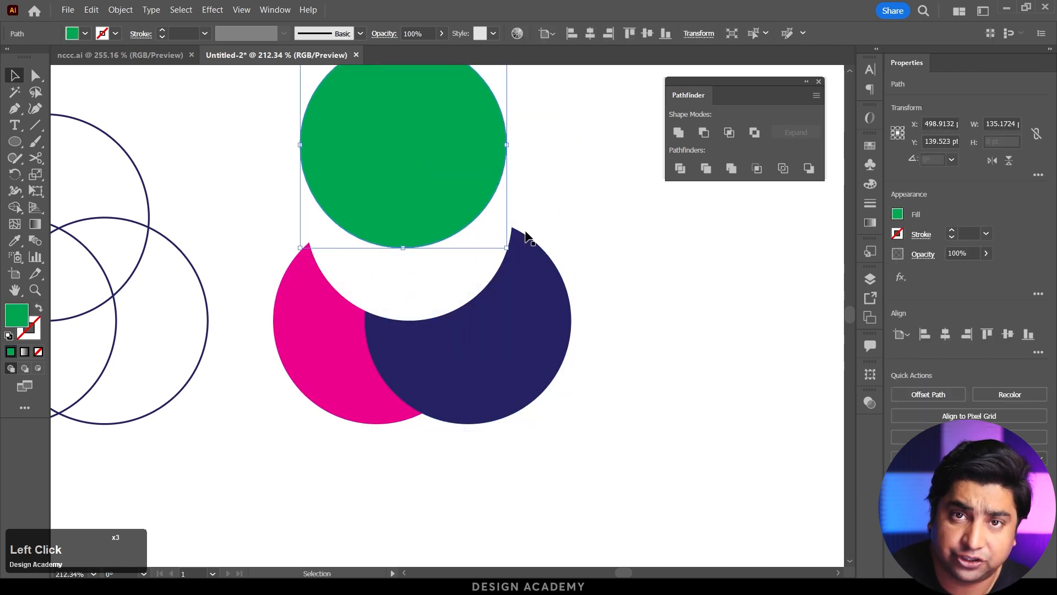
pyautogui.click(389, 295)
pyautogui.moveTo(338, 349); pyautogui.dragTo(292, 367)
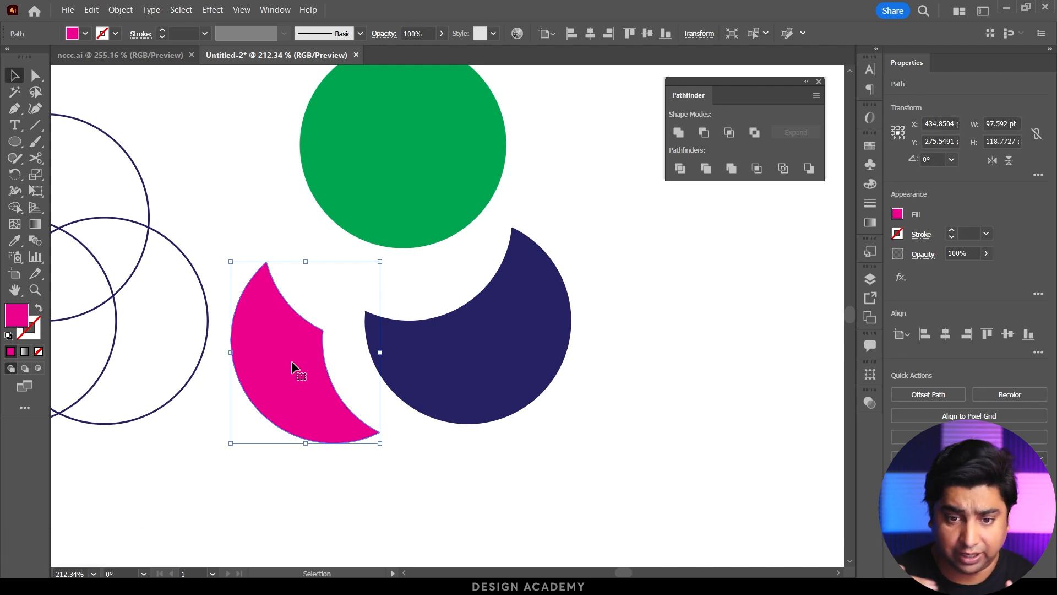
# Undo the moves, the ungrouping and the Trim to restore the three overlapping coloured circles.
pyautogui.hotkey('ctrl', 'z')
pyautogui.hotkey('ctrl', 'z')
pyautogui.hotkey('ctrl', 'z')
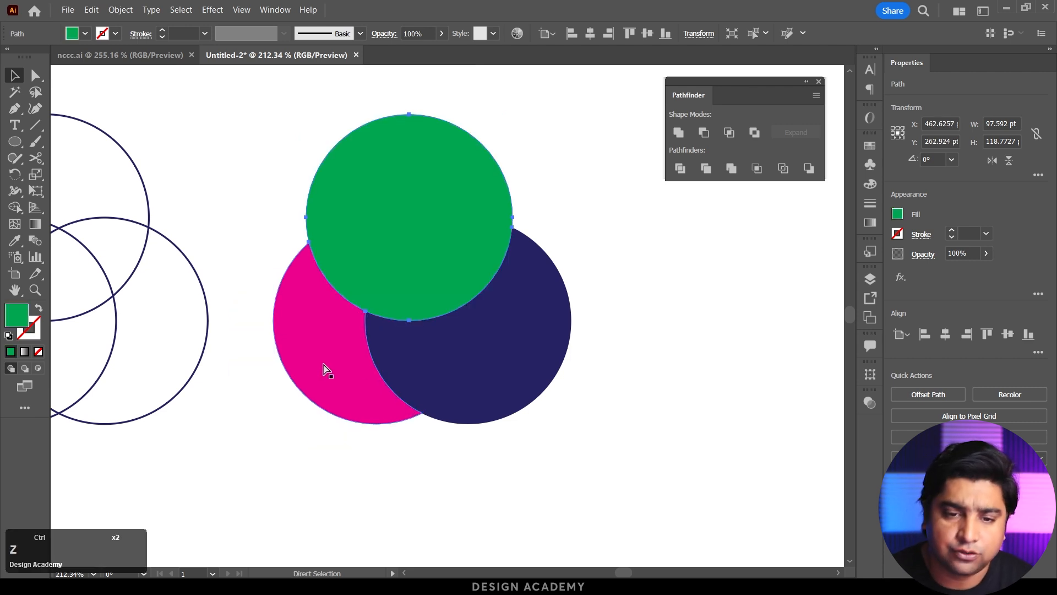
pyautogui.hotkey('ctrl', 'z')
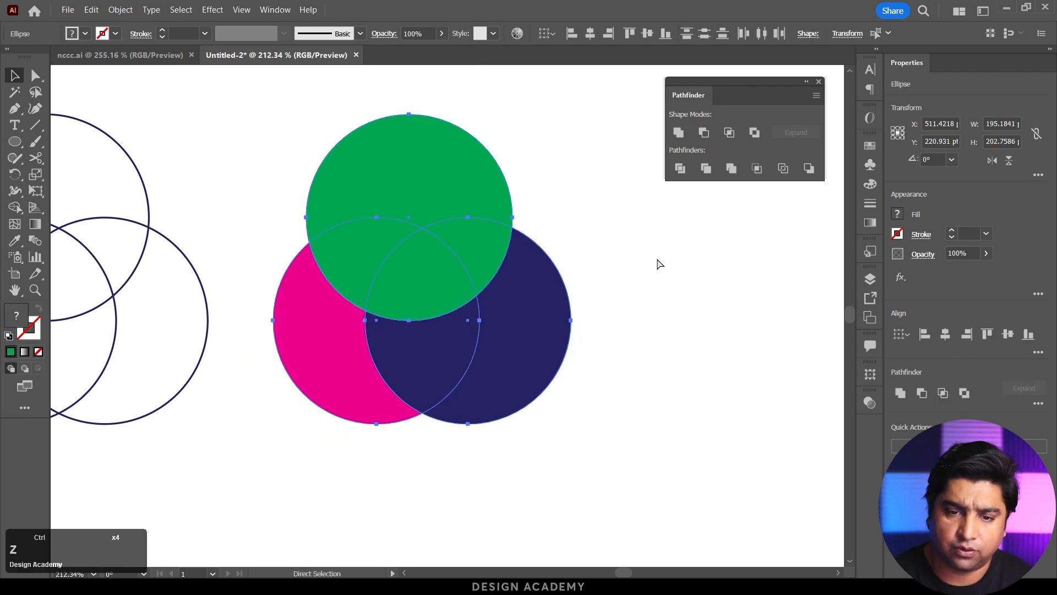
# Examine the stacking order of the green, navy and magenta circles in the layer list.
pyautogui.press('F7')
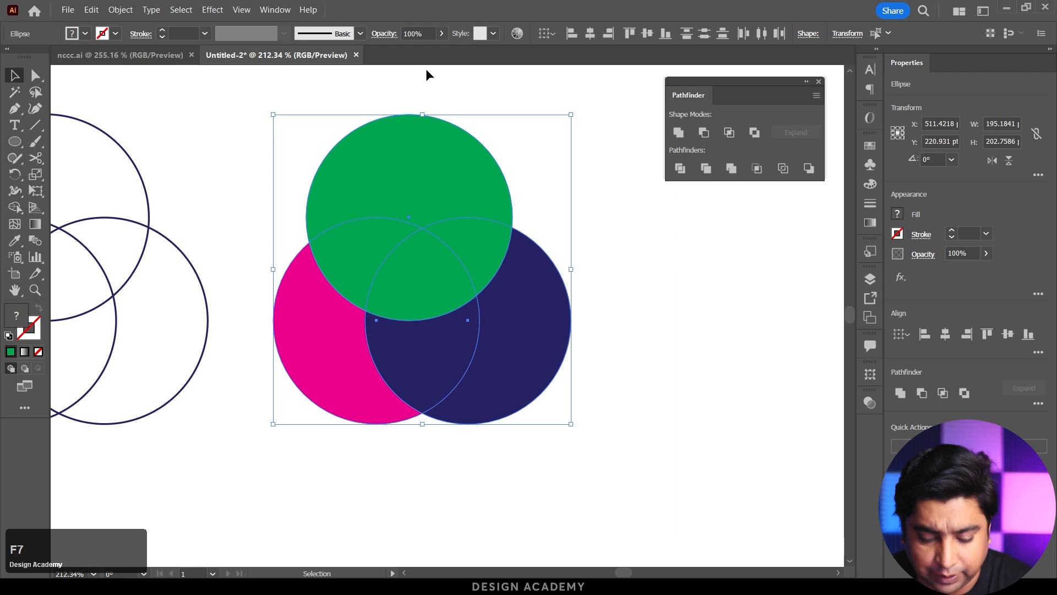
pyautogui.click(733, 294)
pyautogui.click(787, 308)
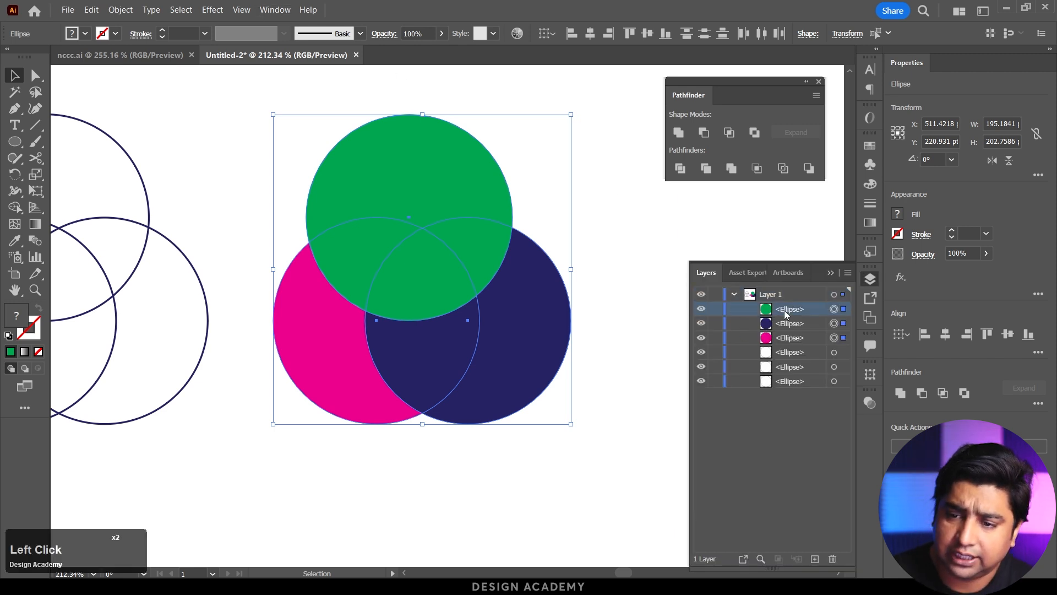
pyautogui.click(786, 326)
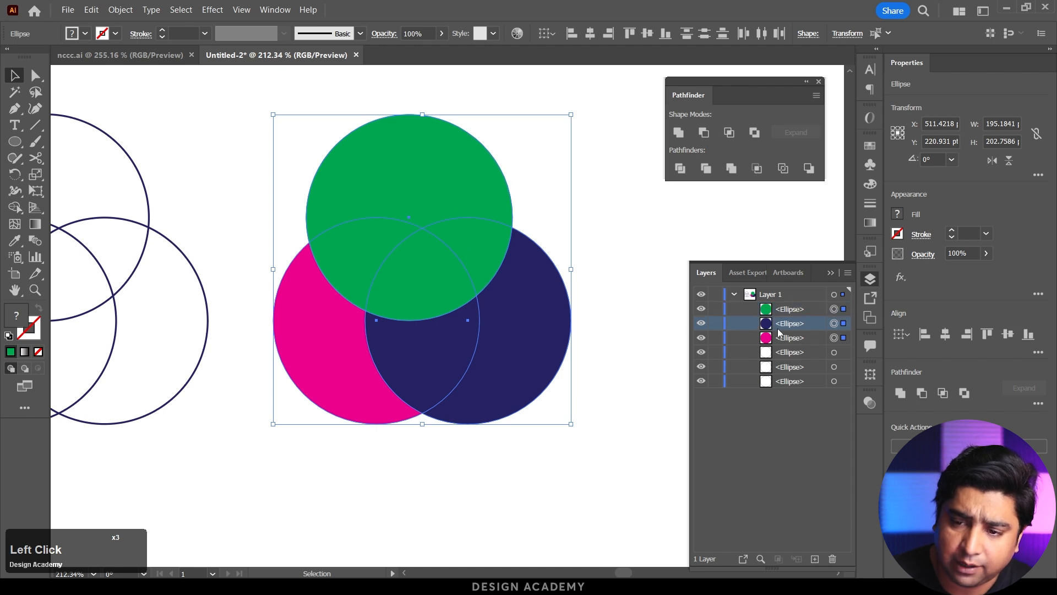
pyautogui.click(795, 340)
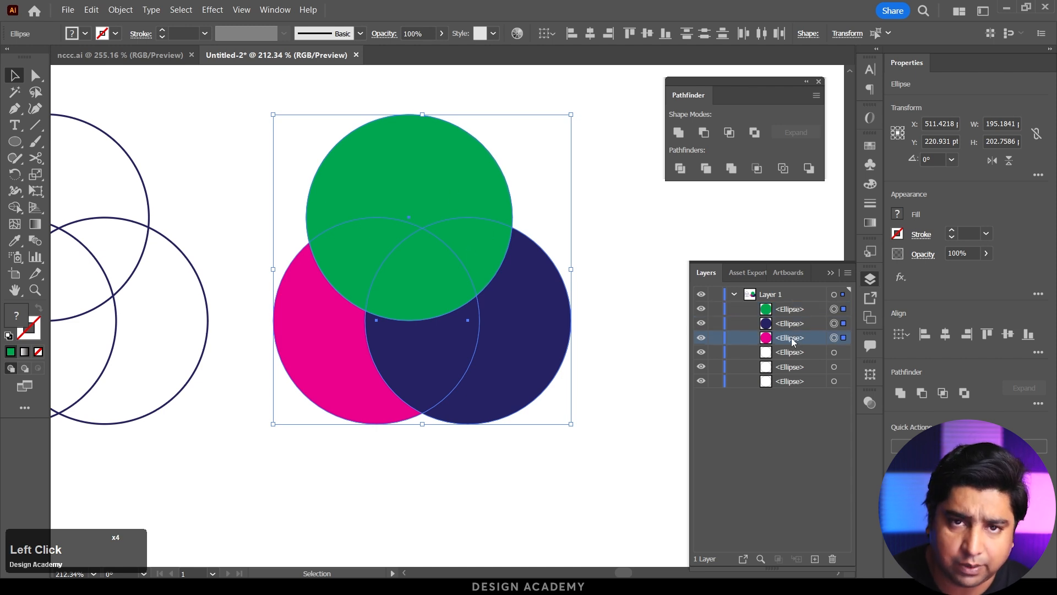
# Select the three coloured circles, apply Pathfinder's Trim, ungroup the result and deselect it.
pyautogui.click(607, 210)
pyautogui.moveTo(593, 177); pyautogui.dragTo(282, 409)
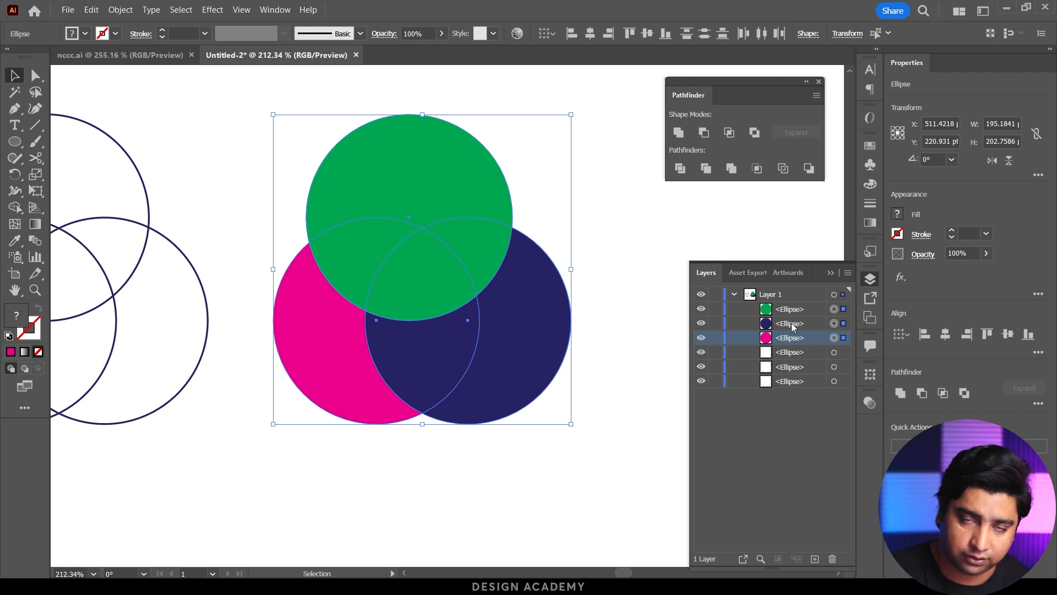
pyautogui.click(706, 168)
pyautogui.rightClick(481, 249)
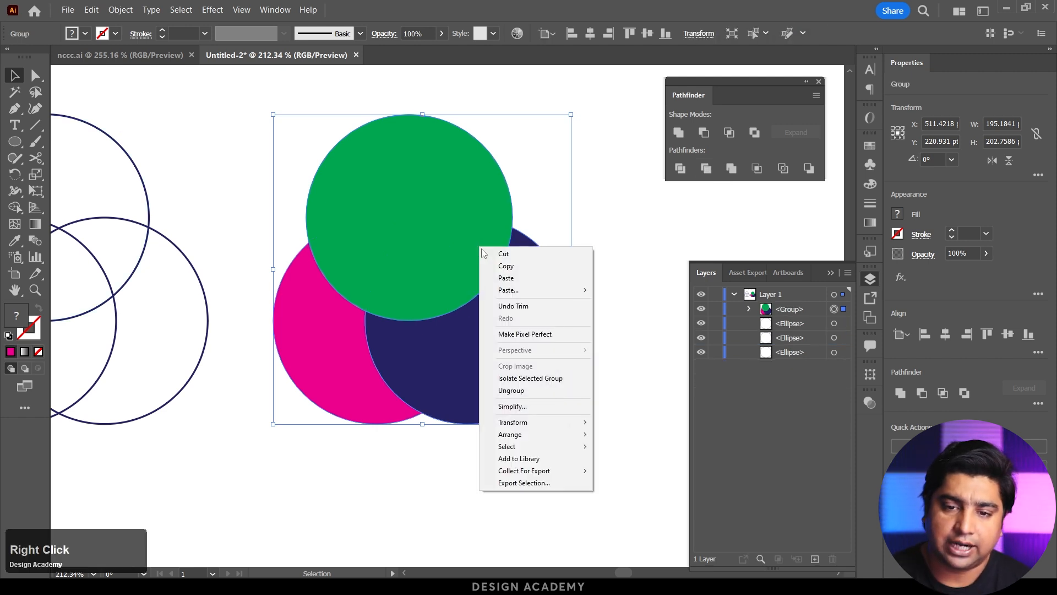
pyautogui.click(525, 392)
pyautogui.click(607, 424)
# Move the green circle up, the trimmed navy piece right and the trimmed magenta piece down and left.
pyautogui.moveTo(448, 250); pyautogui.dragTo(424, 178)
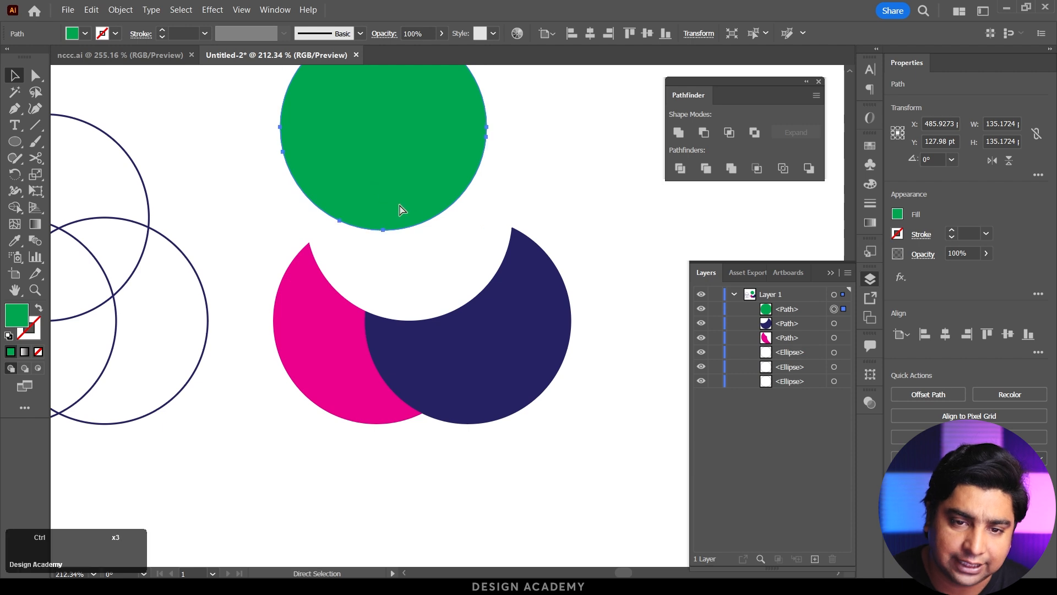
pyautogui.hotkey('ctrl', 'z')
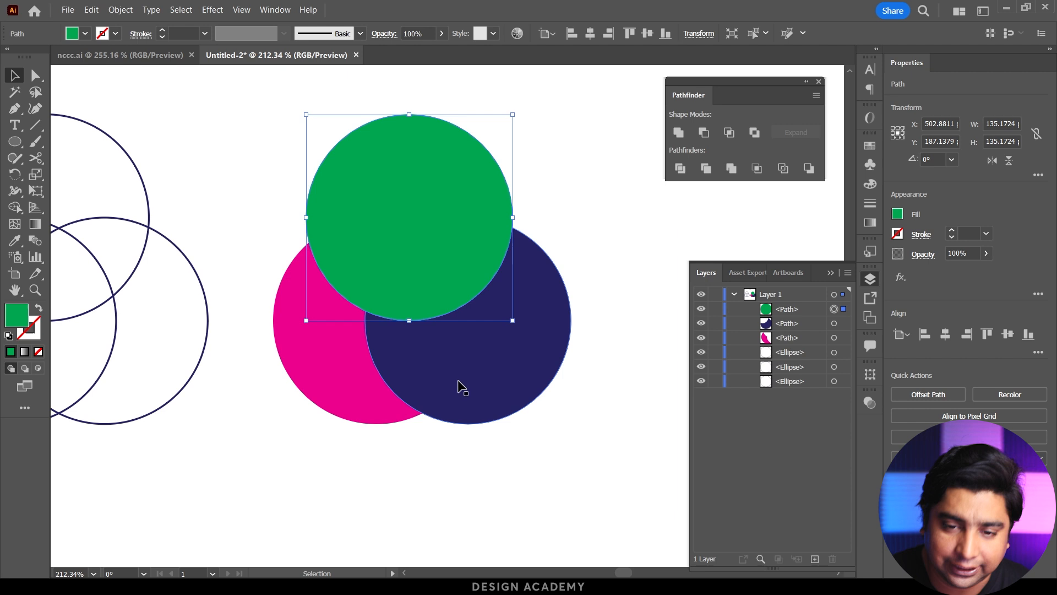
pyautogui.click(490, 368)
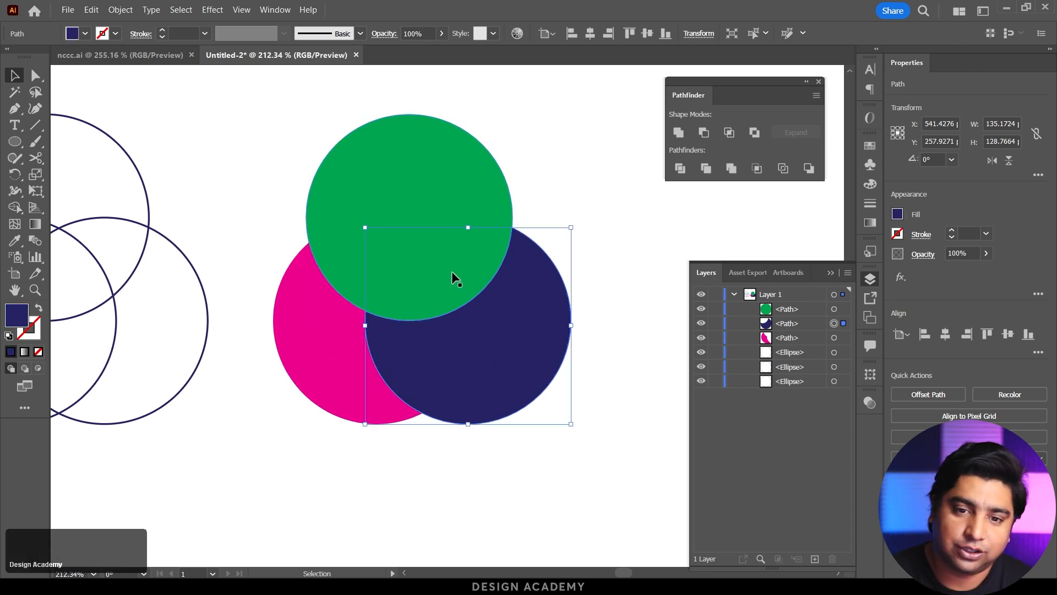
pyautogui.moveTo(441, 265); pyautogui.dragTo(437, 180)
pyautogui.moveTo(498, 374); pyautogui.dragTo(579, 355)
pyautogui.moveTo(343, 379); pyautogui.dragTo(316, 408)
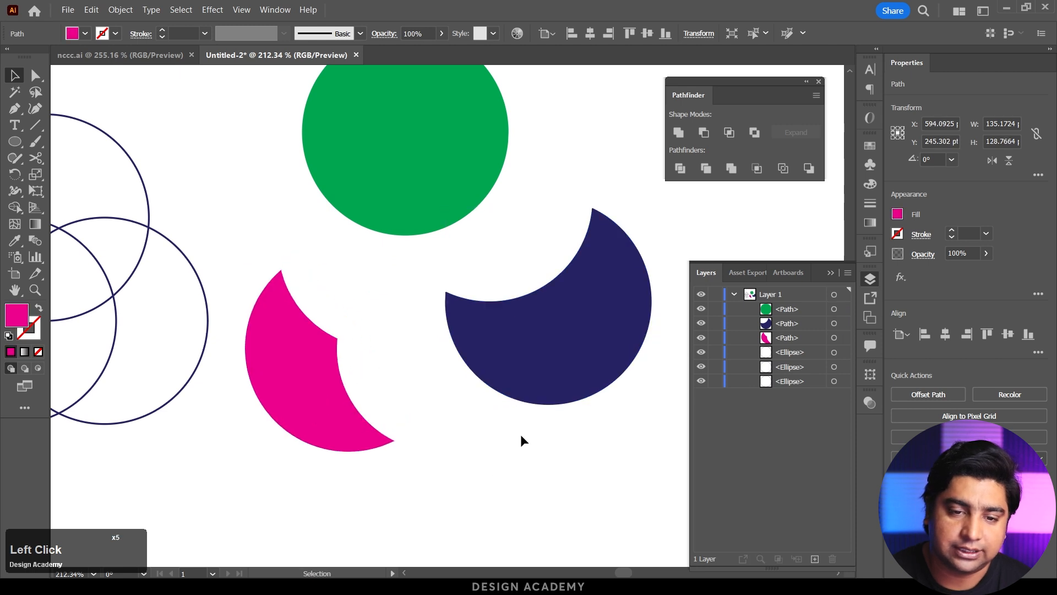
# Compare the three overlapping outlined circles with the separated green, navy and magenta pieces left by Trim.
pyautogui.click(520, 434)
pyautogui.moveTo(562, 343); pyautogui.dragTo(472, 340)
pyautogui.keyDown('ctrl'); pyautogui.click(275, 317); pyautogui.keyUp('ctrl')
pyautogui.moveTo(146, 215); pyautogui.dragTo(366, 421)
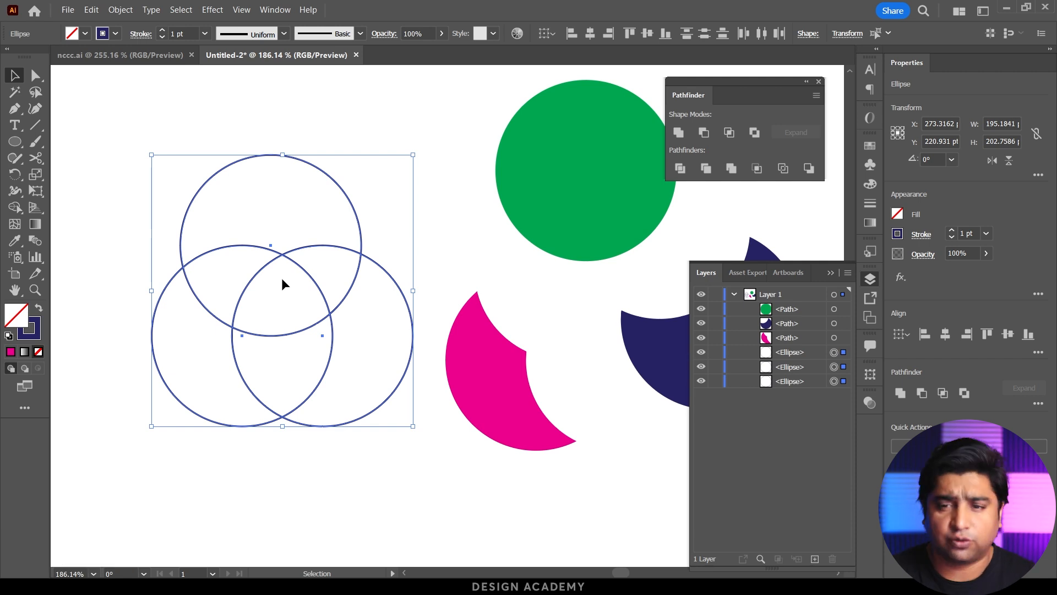
pyautogui.press('space')
pyautogui.moveTo(462, 252); pyautogui.dragTo(188, 255)
pyautogui.click(383, 282)
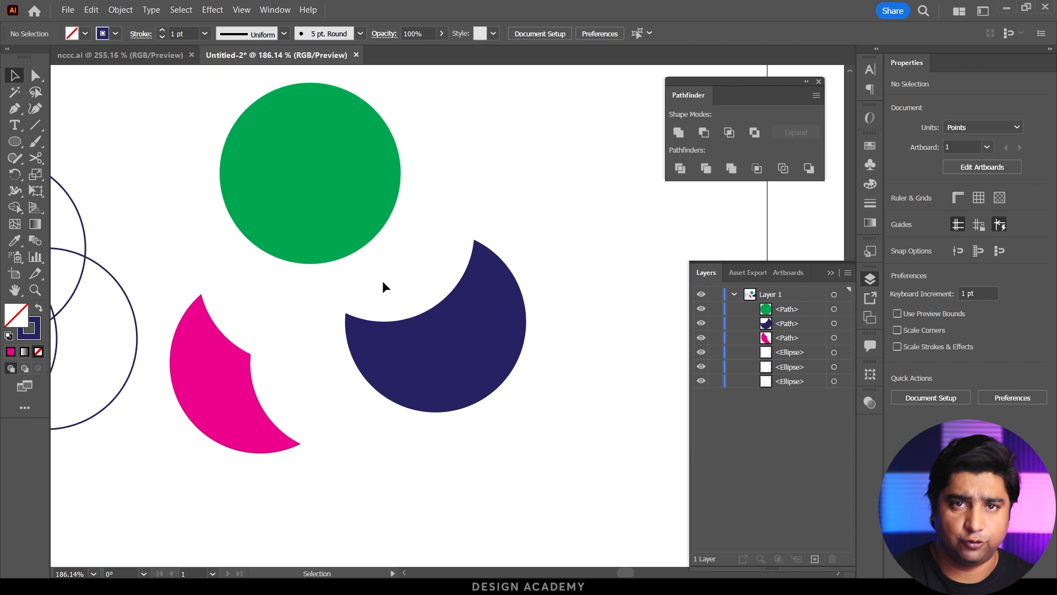
pyautogui.scroll(-2, 387, 218)
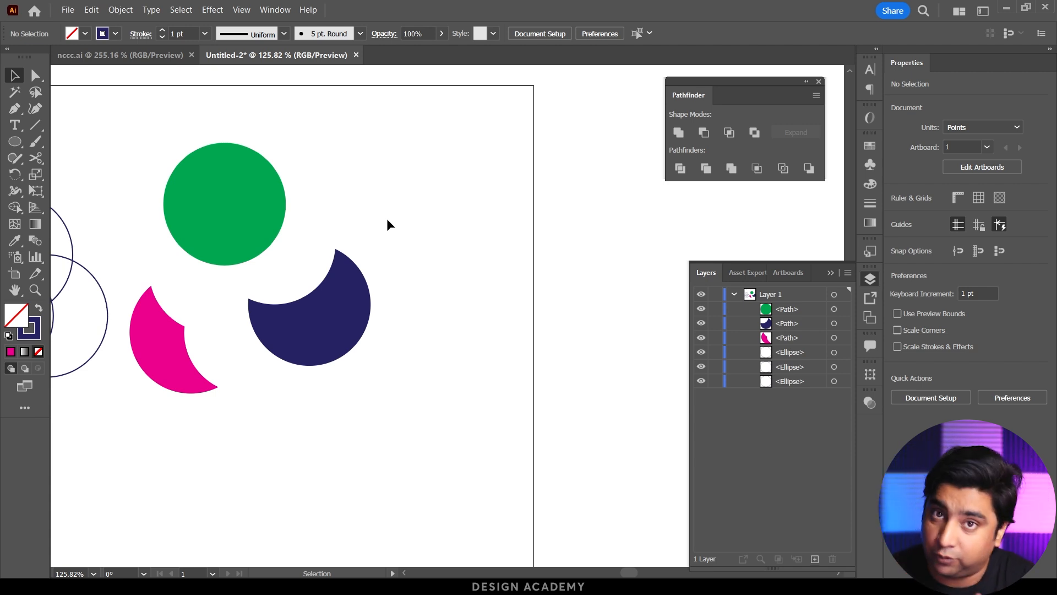
# Undo the moves, the ungrouping and the Trim to restore the overlapping green, navy and magenta circles.
pyautogui.hotkey('ctrl', 'z')
pyautogui.hotkey('ctrl', 'z')
pyautogui.hotkey('ctrl', 'z')
pyautogui.hotkey('ctrl', 'z')
pyautogui.press('space')
pyautogui.moveTo(280, 278); pyautogui.dragTo(404, 253)
pyautogui.hotkey('ctrl', 'space')
pyautogui.moveTo(357, 268); pyautogui.dragTo(443, 286)
pyautogui.hotkey('ctrl', 'z')
pyautogui.click(558, 281)
# Fill the magenta circle with the green sampled from the upper circle and deselect it.
pyautogui.click(226, 344)
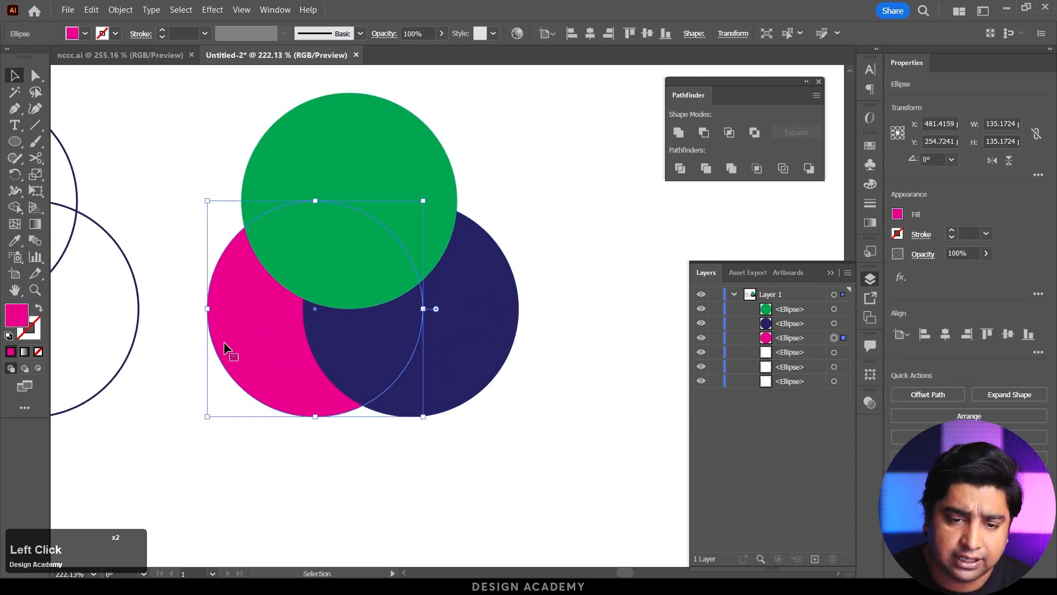
pyautogui.press('i')
pyautogui.click(349, 229)
pyautogui.press('v')
pyautogui.click(559, 231)
# Apply Pathfinder's Merge to the two green circles and the navy one, and pull the ungrouped pieces apart.
pyautogui.moveTo(475, 374); pyautogui.dragTo(204, 168)
pyautogui.click(731, 169)
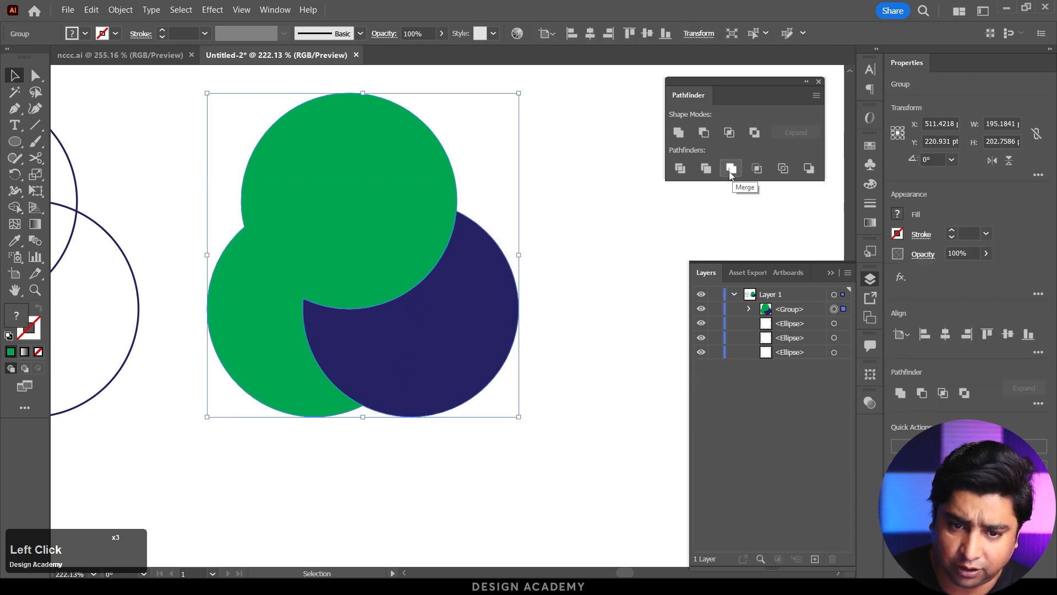
pyautogui.rightClick(394, 248)
pyautogui.click(447, 392)
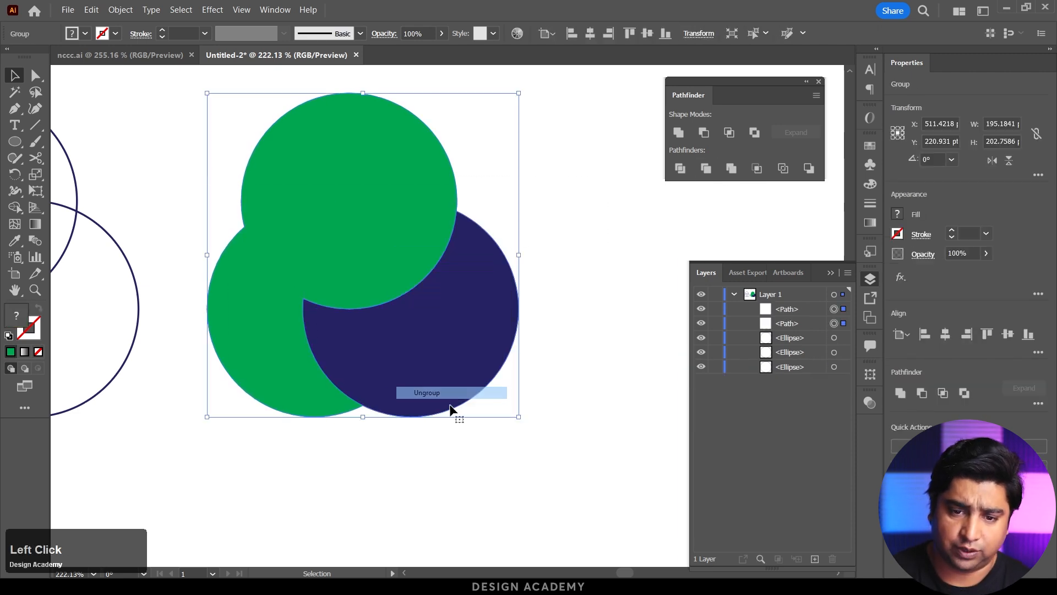
pyautogui.moveTo(450, 373); pyautogui.dragTo(569, 371)
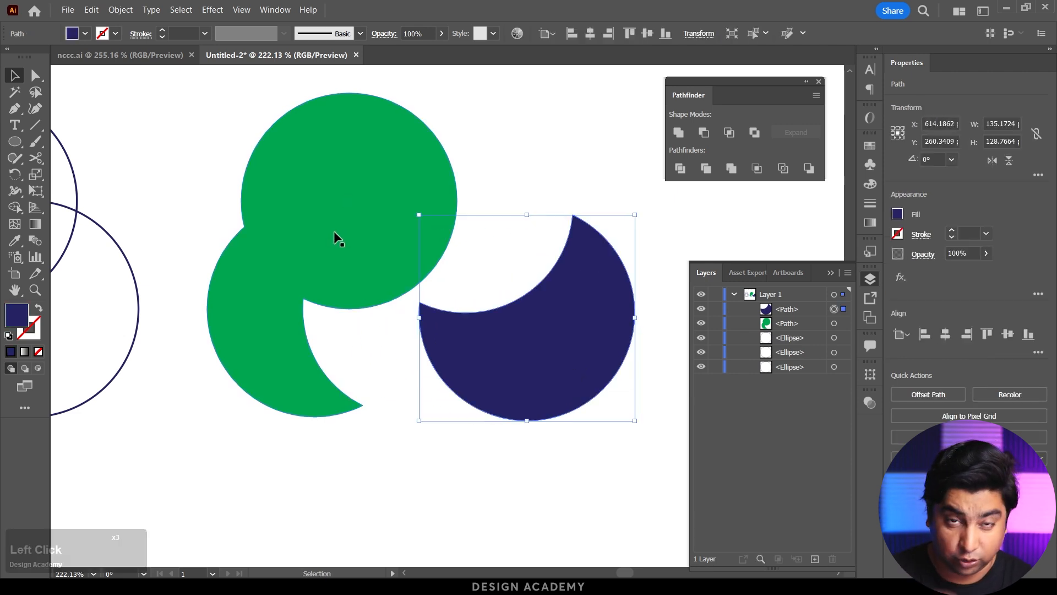
pyautogui.moveTo(333, 244); pyautogui.dragTo(332, 220)
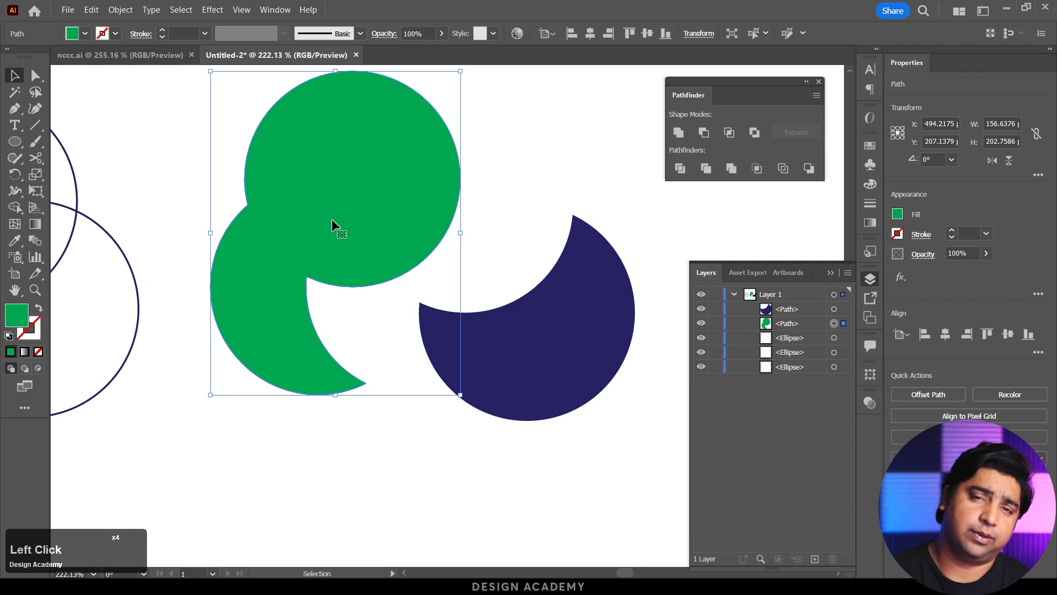
# Undo the moves, the ungrouping and the Merge to restore the two green circles and the navy circle.
pyautogui.hotkey('ctrl', 'z')
pyautogui.hotkey('ctrl', 'z')
pyautogui.hotkey('ctrl', 'z')
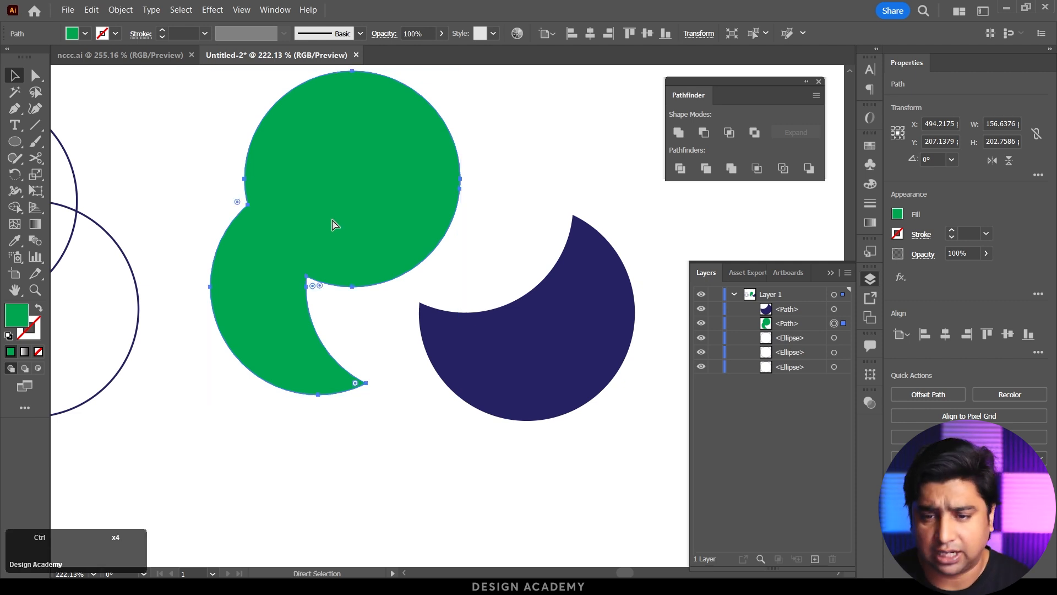
pyautogui.hotkey('ctrl', 'z')
# Change the fill of the lower-left green circle to yellow and deselect it.
pyautogui.moveTo(543, 309); pyautogui.dragTo(510, 309)
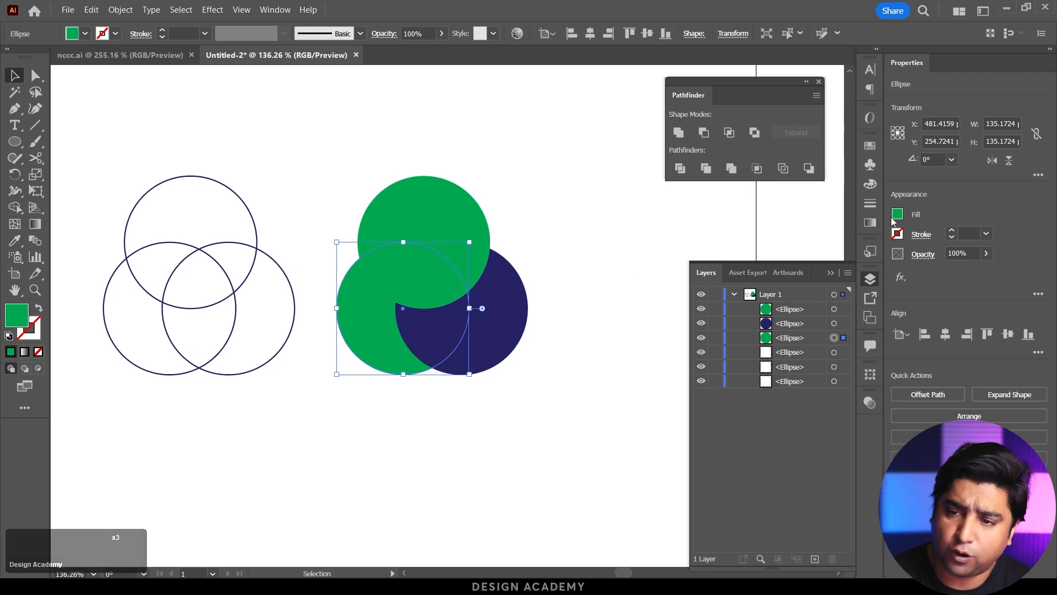
pyautogui.click(898, 215)
pyautogui.click(795, 263)
pyautogui.click(608, 255)
# Apply Pathfinder's Crop to the green, navy and yellow circles and ungroup the result.
pyautogui.moveTo(603, 390); pyautogui.dragTo(332, 165)
pyautogui.scroll(3, 583, 272)
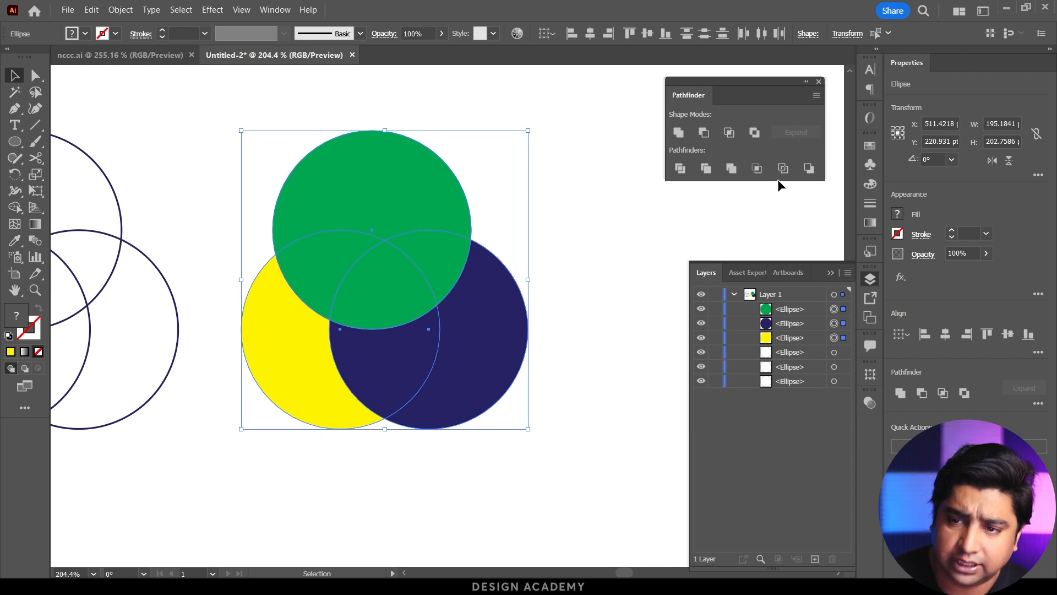
pyautogui.click(757, 168)
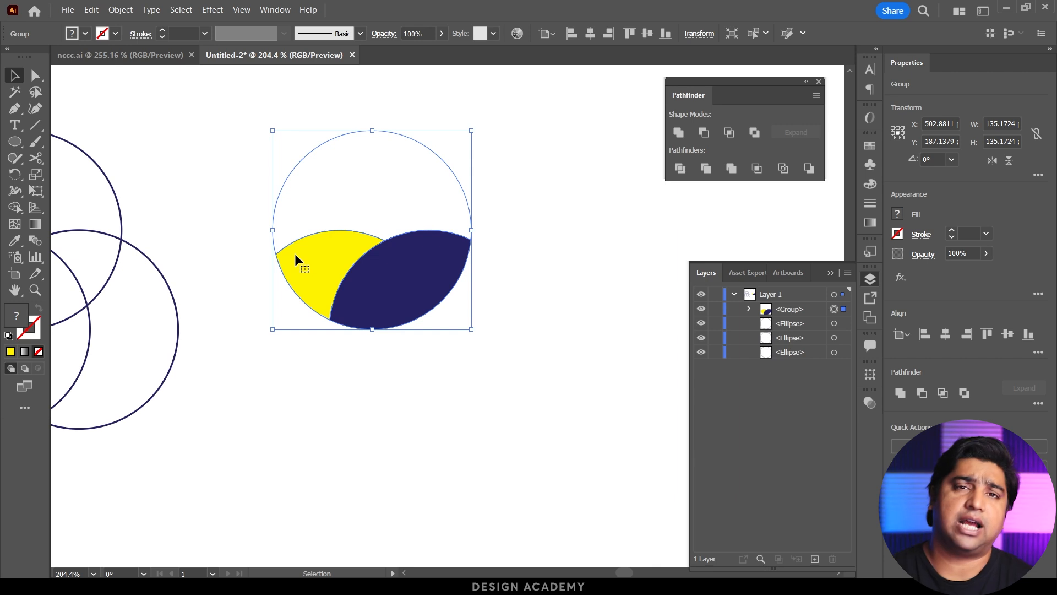
pyautogui.rightClick(388, 290)
pyautogui.click(448, 436)
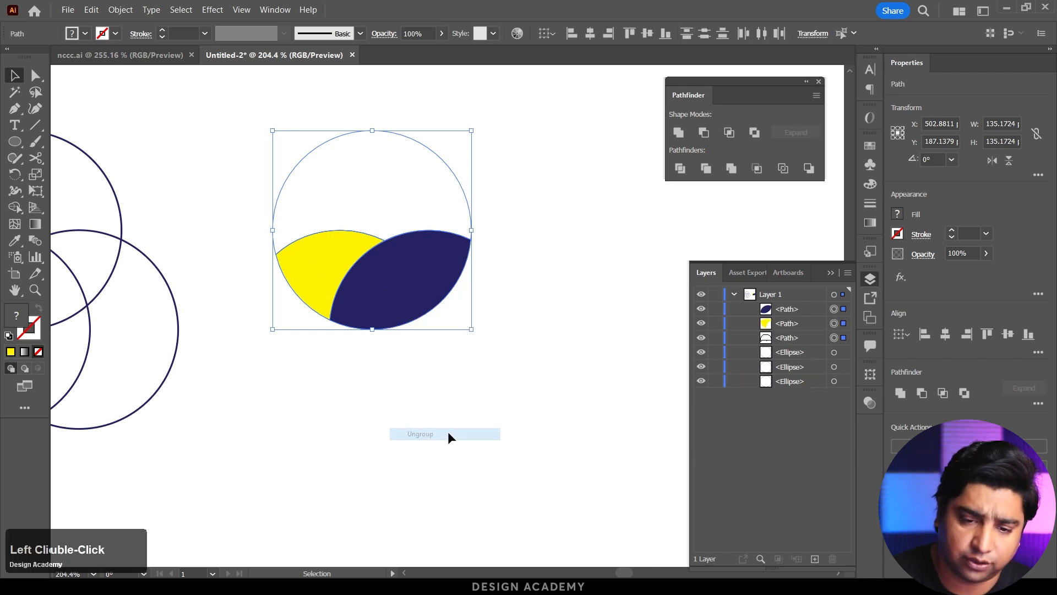
# Move the cropped navy piece down and right and the cropped yellow piece left and slightly down.
pyautogui.moveTo(417, 284); pyautogui.dragTo(459, 349)
pyautogui.moveTo(324, 277); pyautogui.dragTo(254, 295)
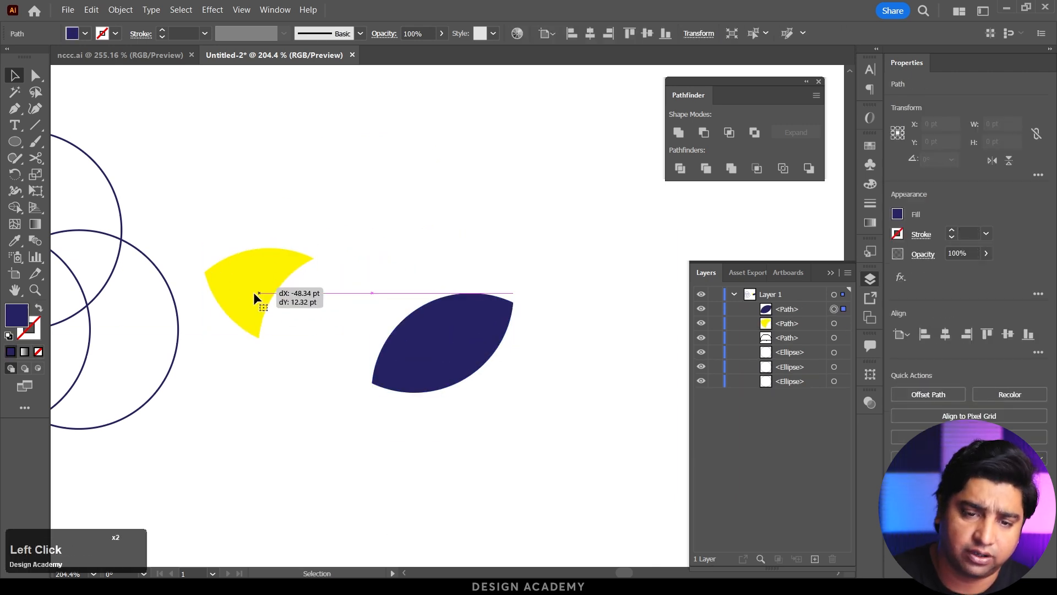
pyautogui.click(358, 150)
# Undo the moves, the ungrouping and the Crop to restore the green, navy and yellow circles.
pyautogui.hotkey('ctrl', 'z')
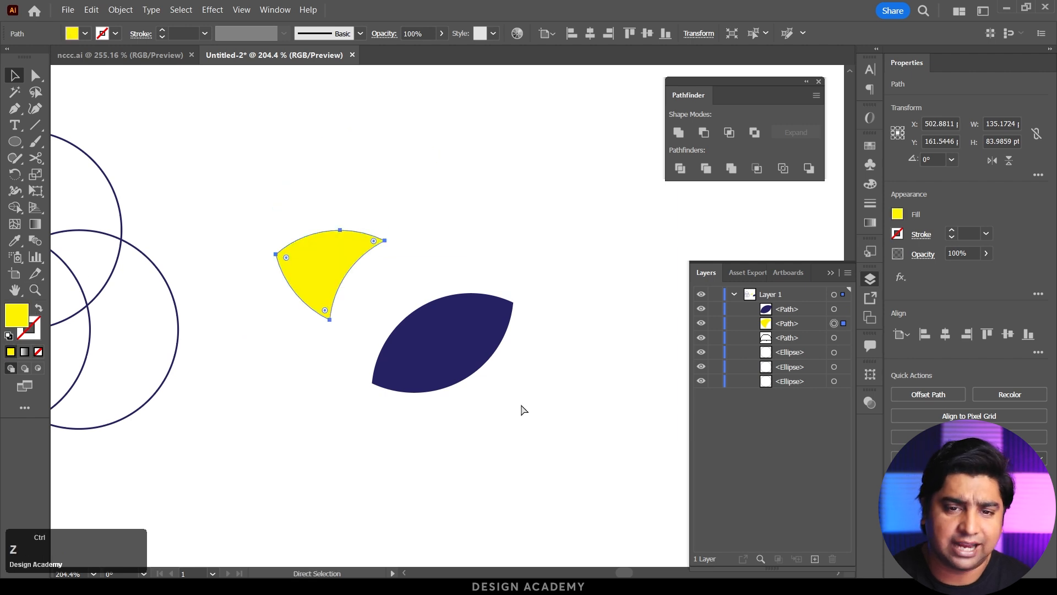
pyautogui.hotkey('ctrl', 'z')
pyautogui.hotkey('ctrl', 'z')
pyautogui.hotkey('ctrl', 'z')
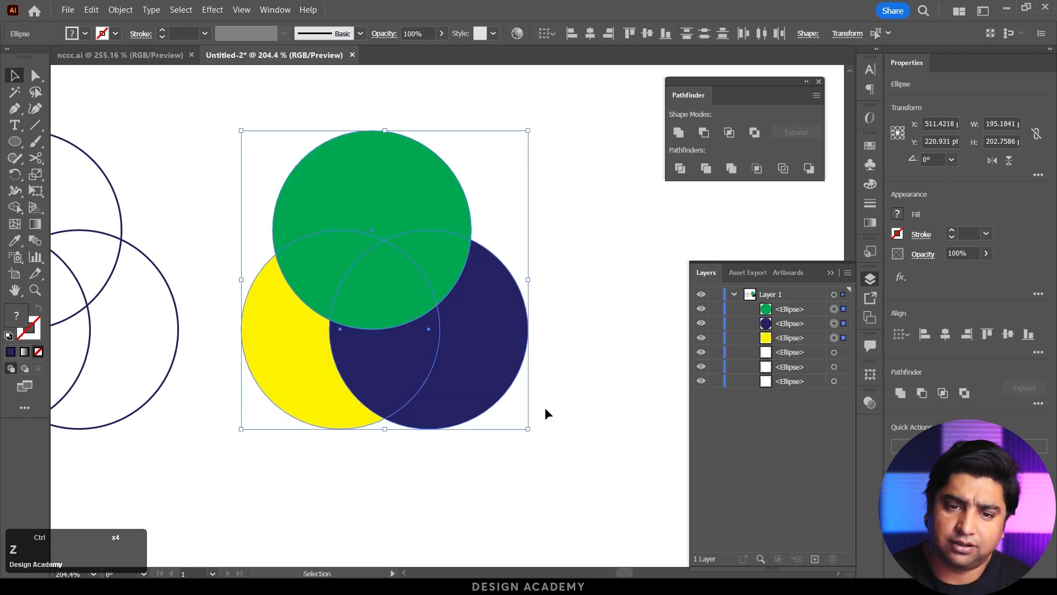
# Apply Pathfinder's Outline to the green, navy and yellow circles and undo it.
pyautogui.moveTo(596, 435); pyautogui.dragTo(320, 198)
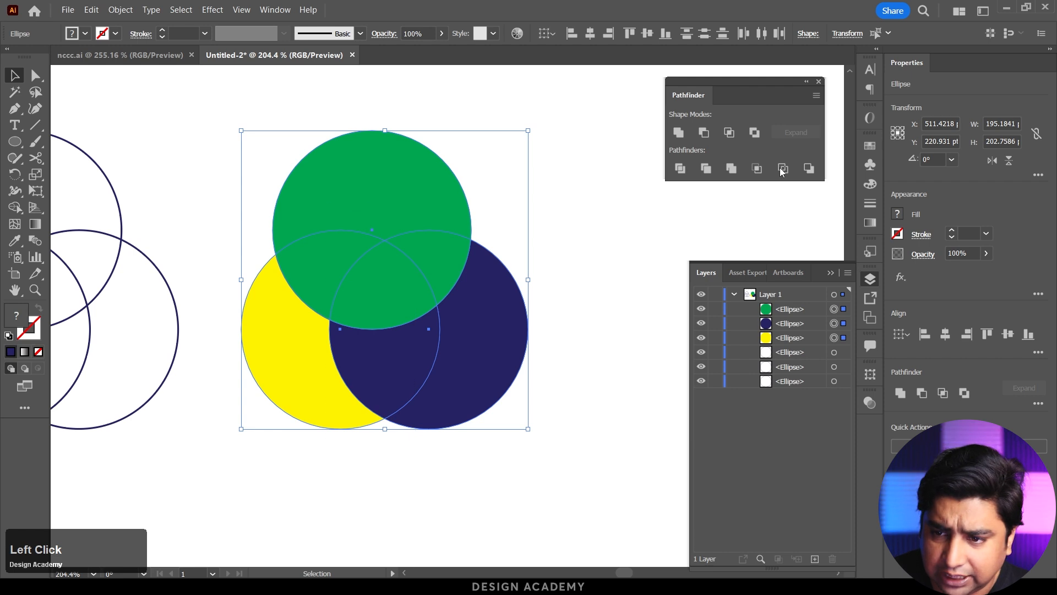
pyautogui.click(784, 170)
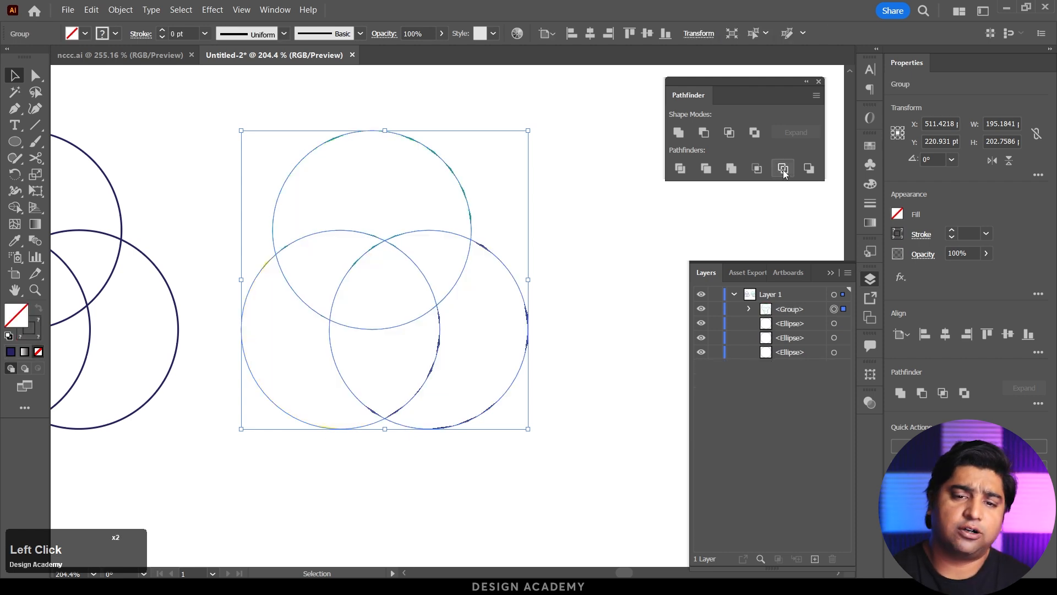
pyautogui.hotkey('ctrl', 'z')
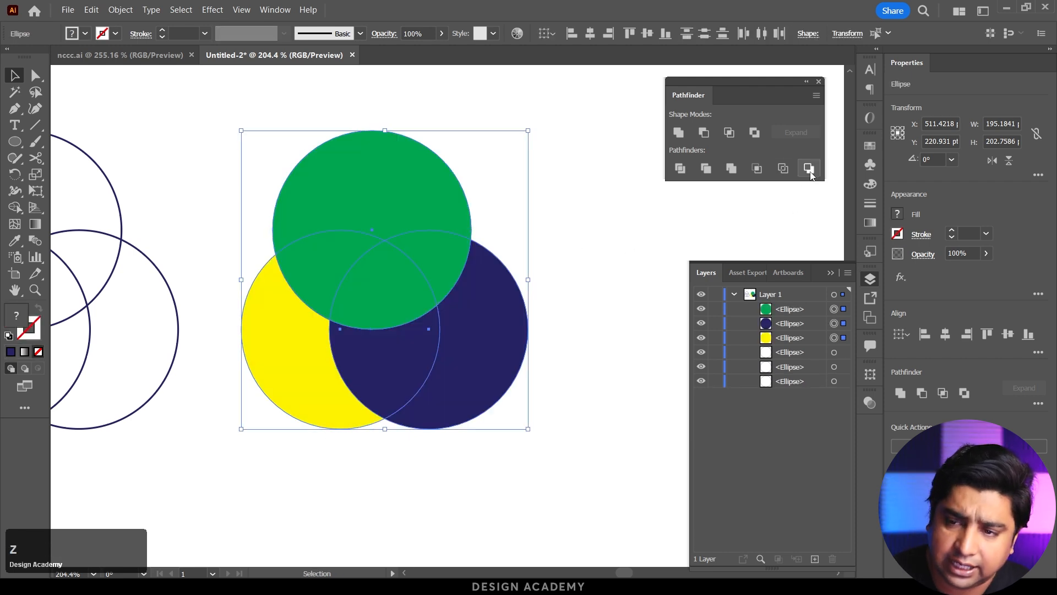
# Subtract the navy and yellow circles from the green circle with Pathfinder's Minus Back.
pyautogui.click(809, 170)
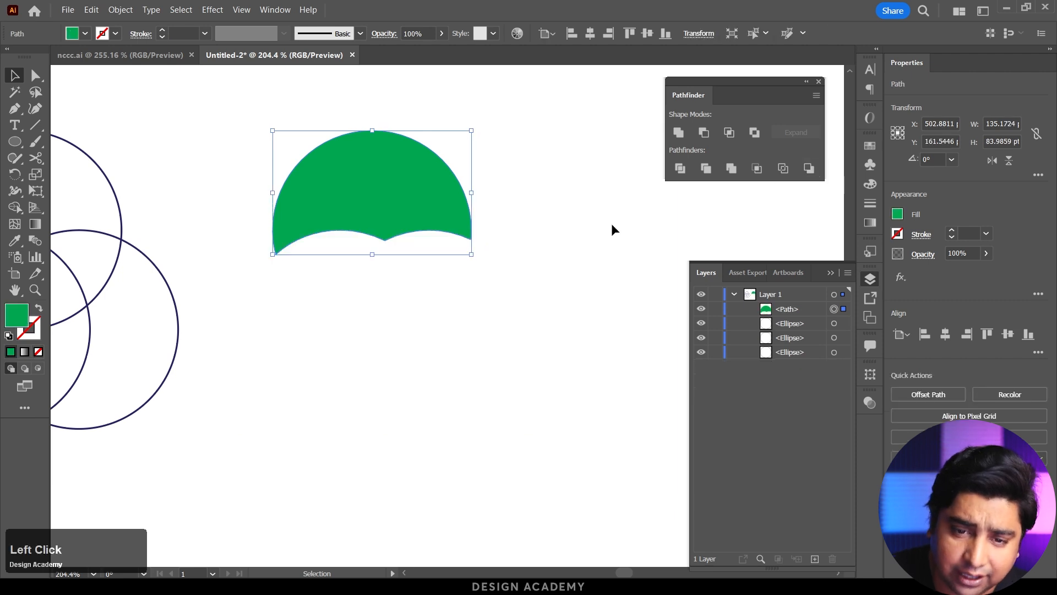